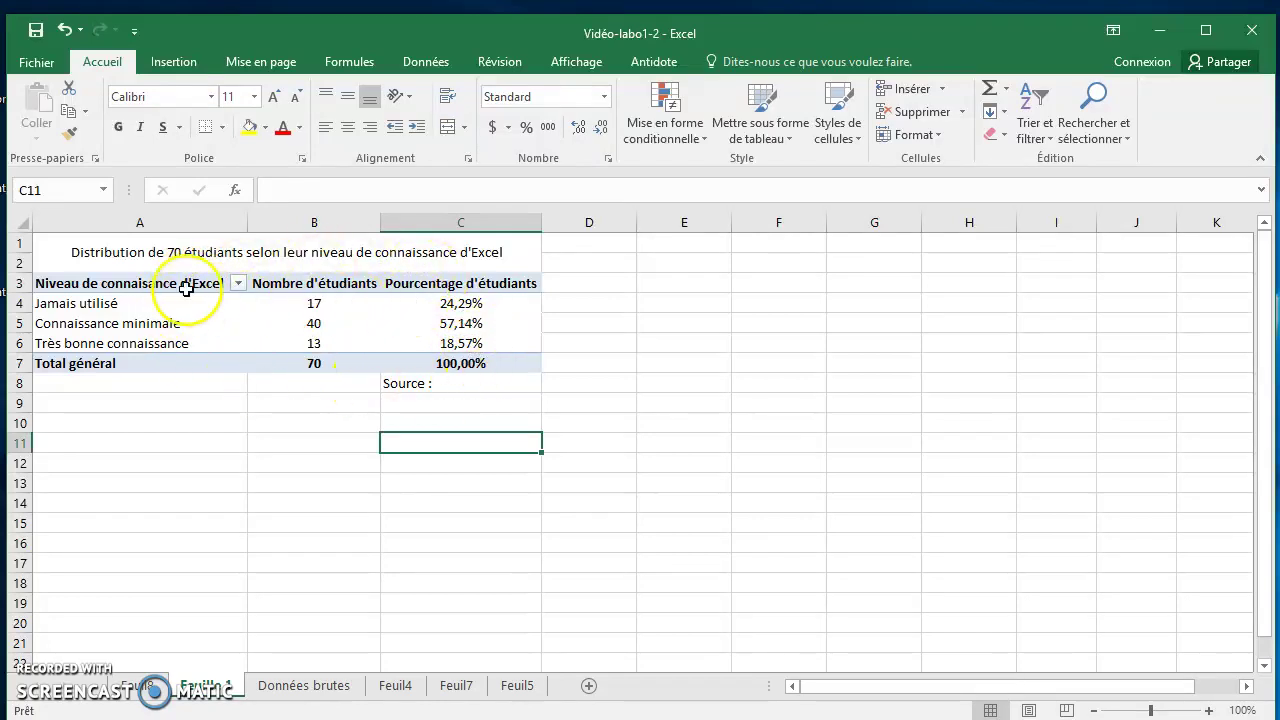
- Copy the pivot table in A3:C7 and paste the duplicate below it starting at A12
left_click_drag(160, 287, 442, 378)
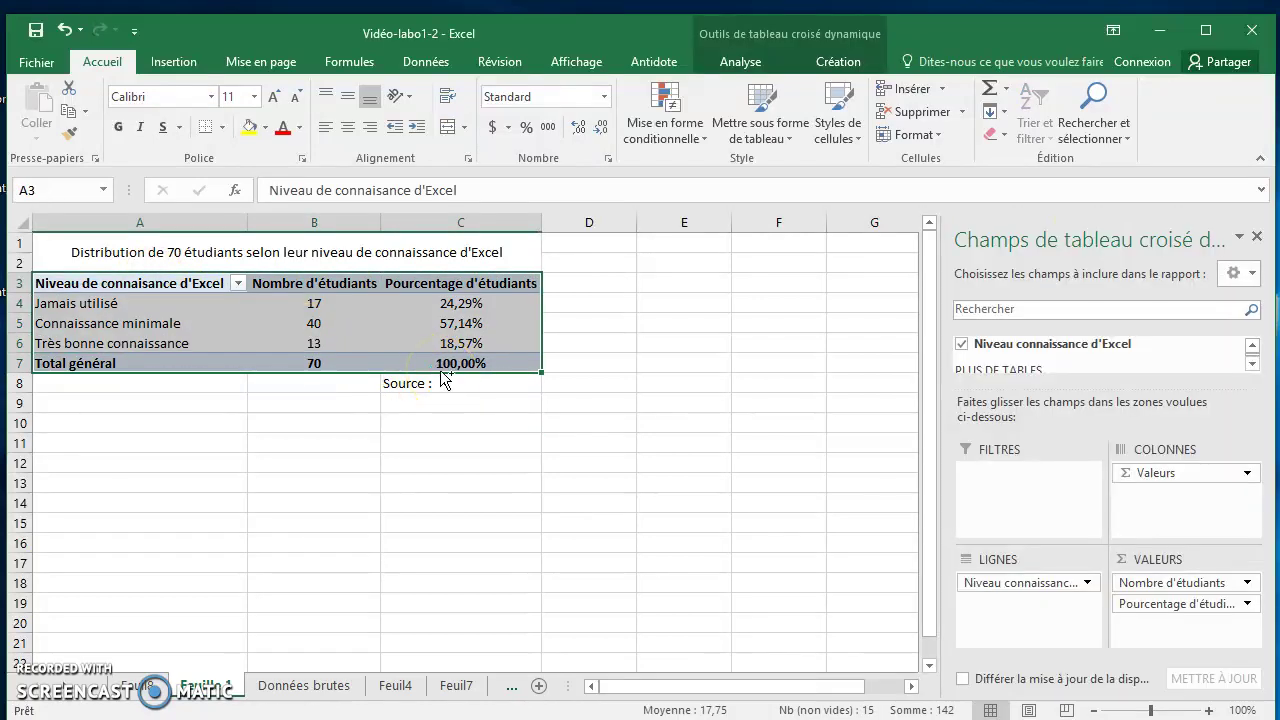
key("ctrl+c")
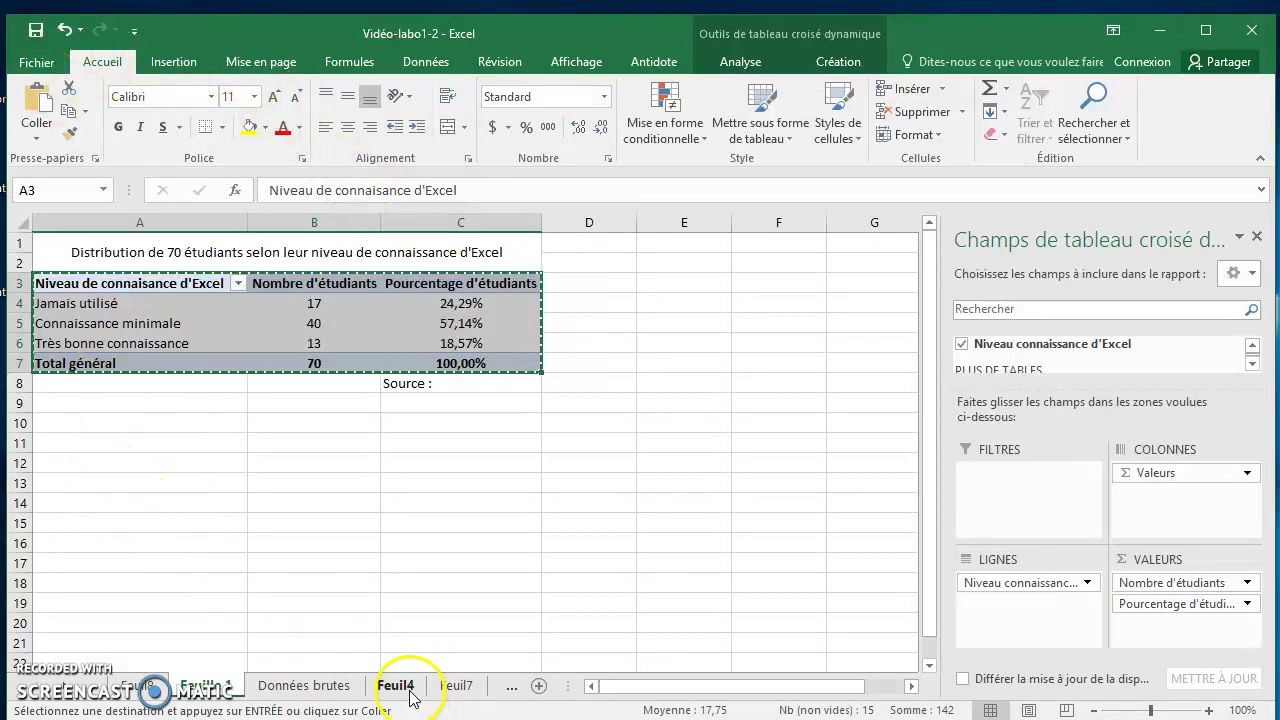
left_click(131, 463)
key("ctrl+v")
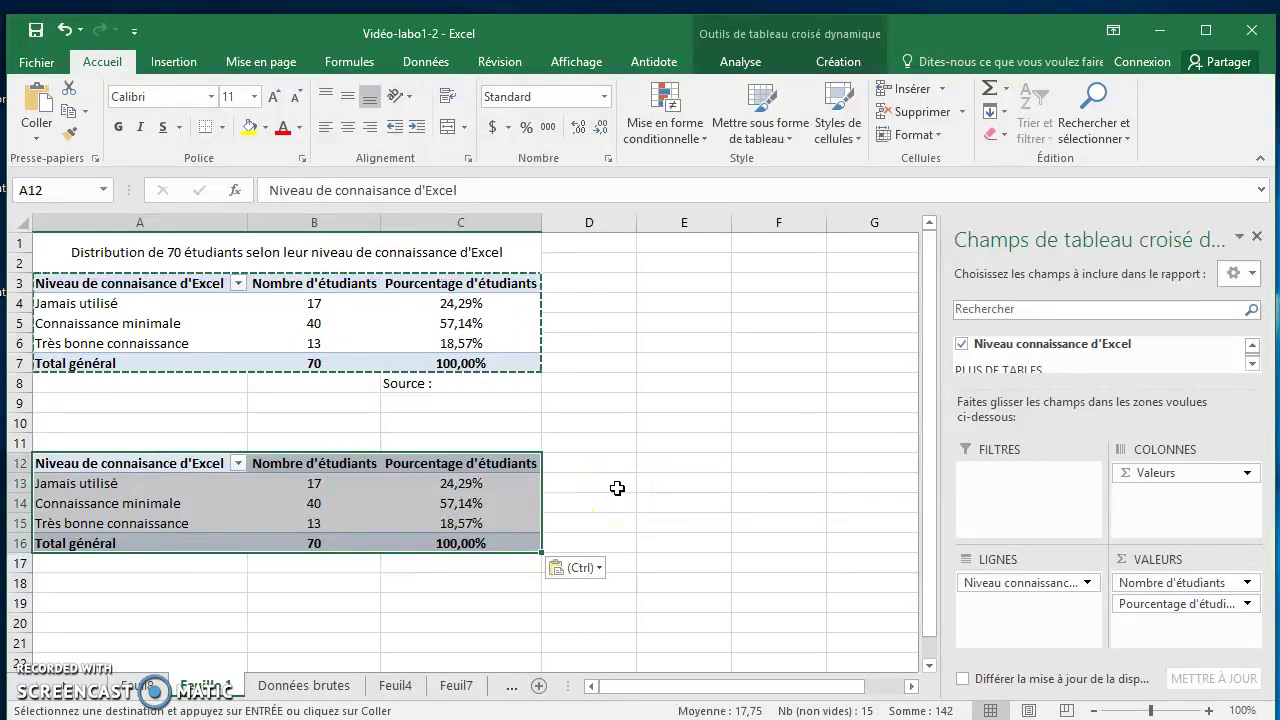
key("Escape")
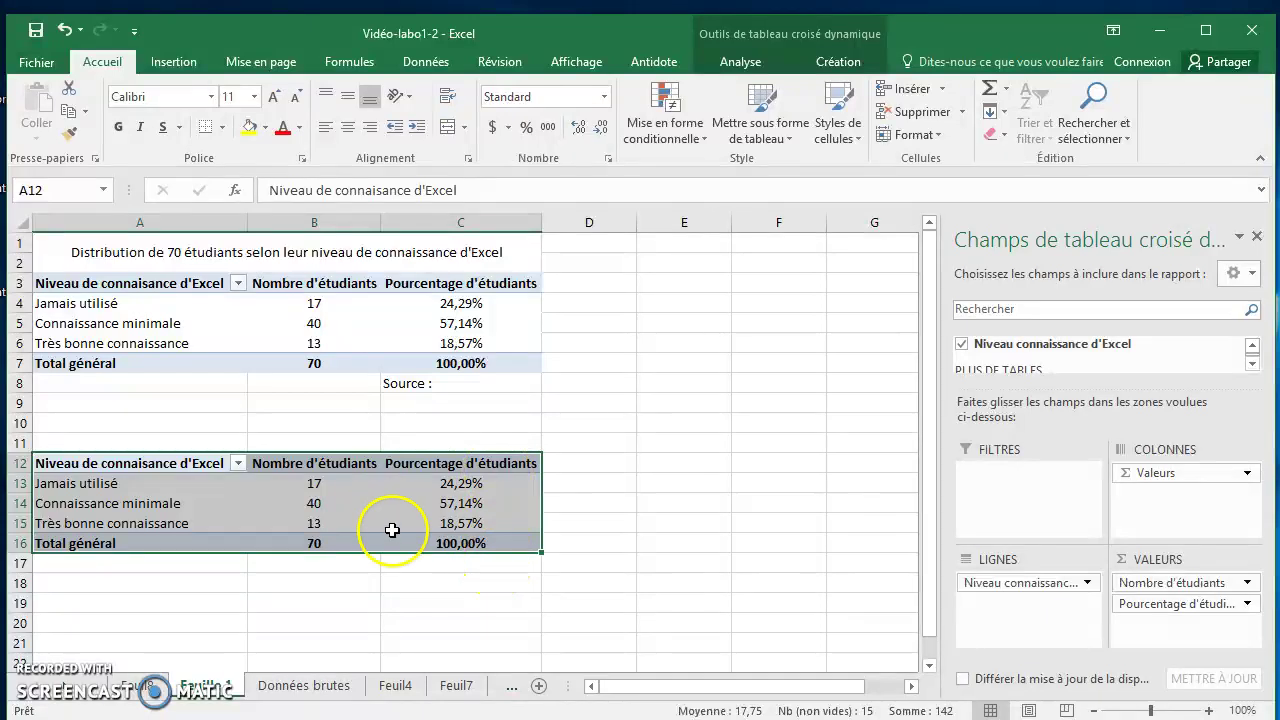
- Remove the Nombre d'étudiants value field from the duplicated pivot table
left_click(327, 466)
right_click(325, 467)
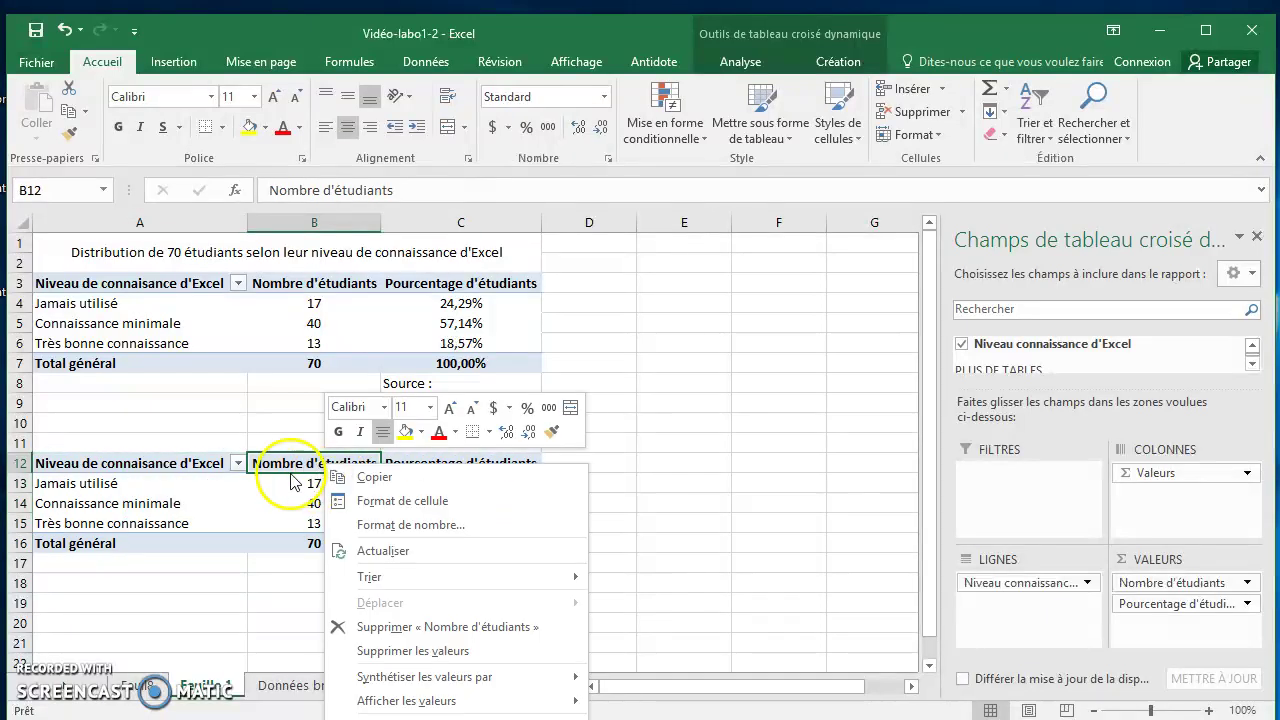
left_click(389, 628)
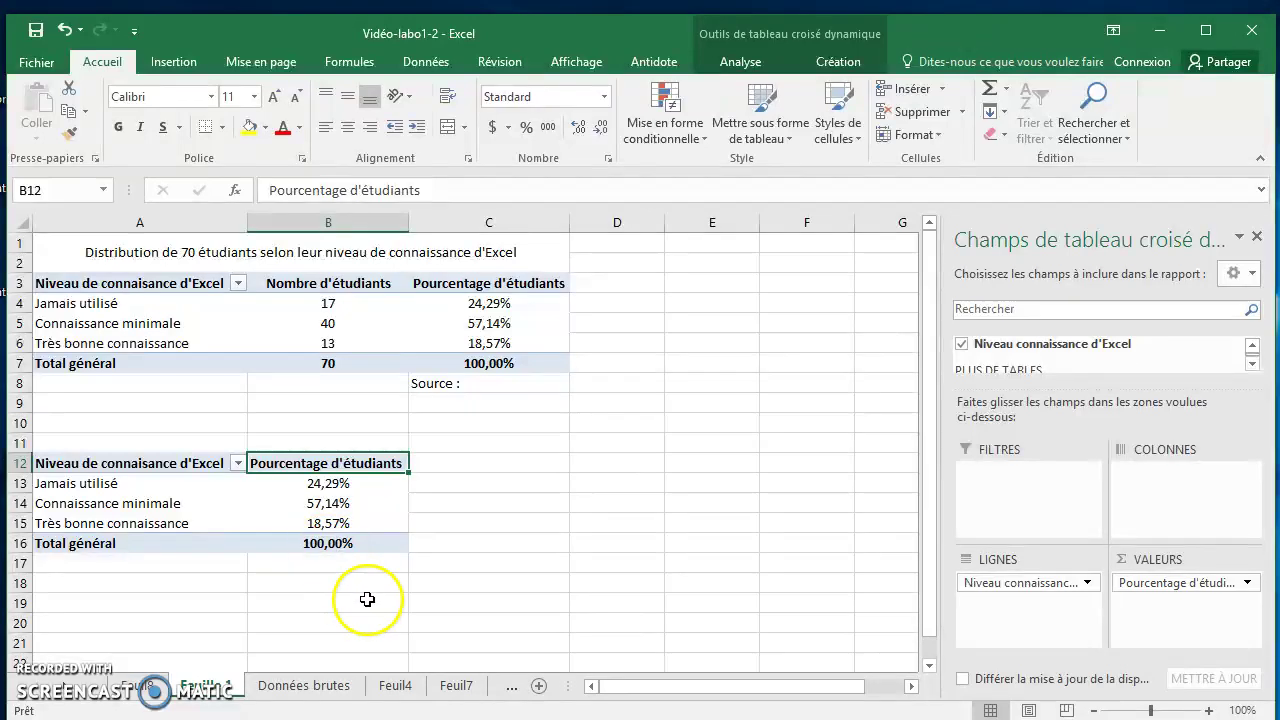
- Insert a Histogramme groupé pivot chart based on the duplicated pivot table
left_click(173, 63)
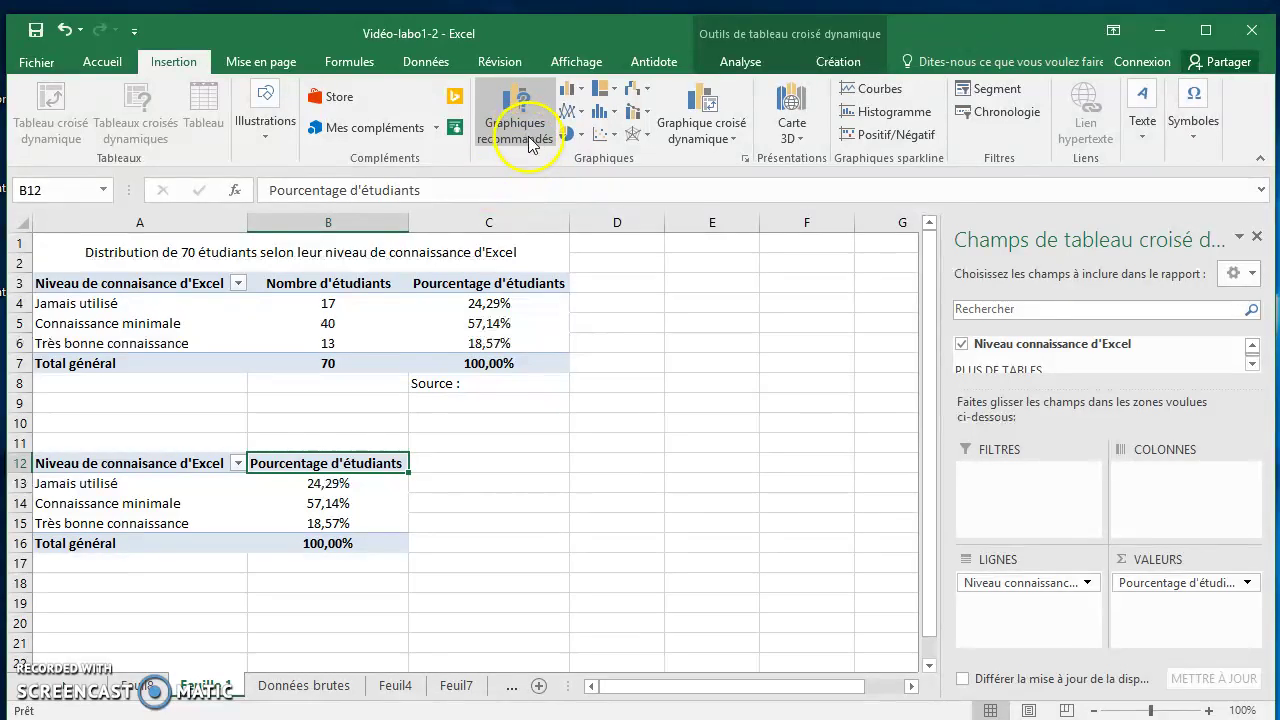
left_click(708, 145)
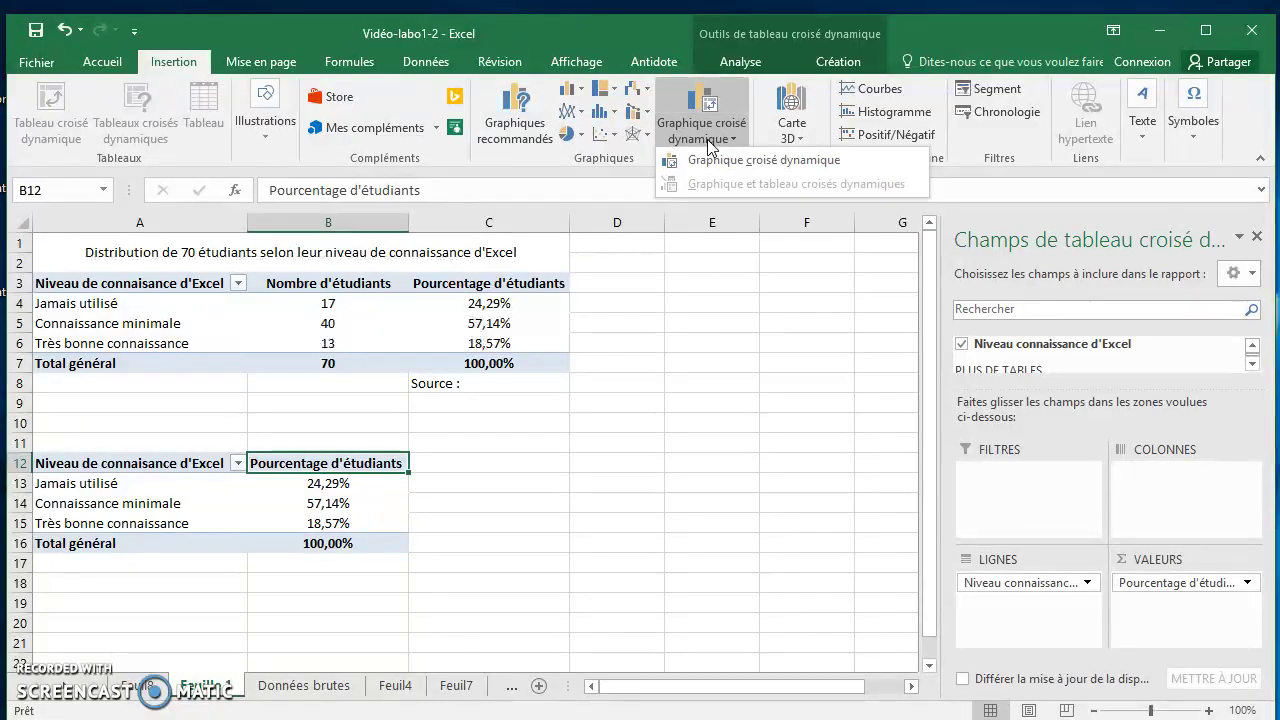
left_click(709, 158)
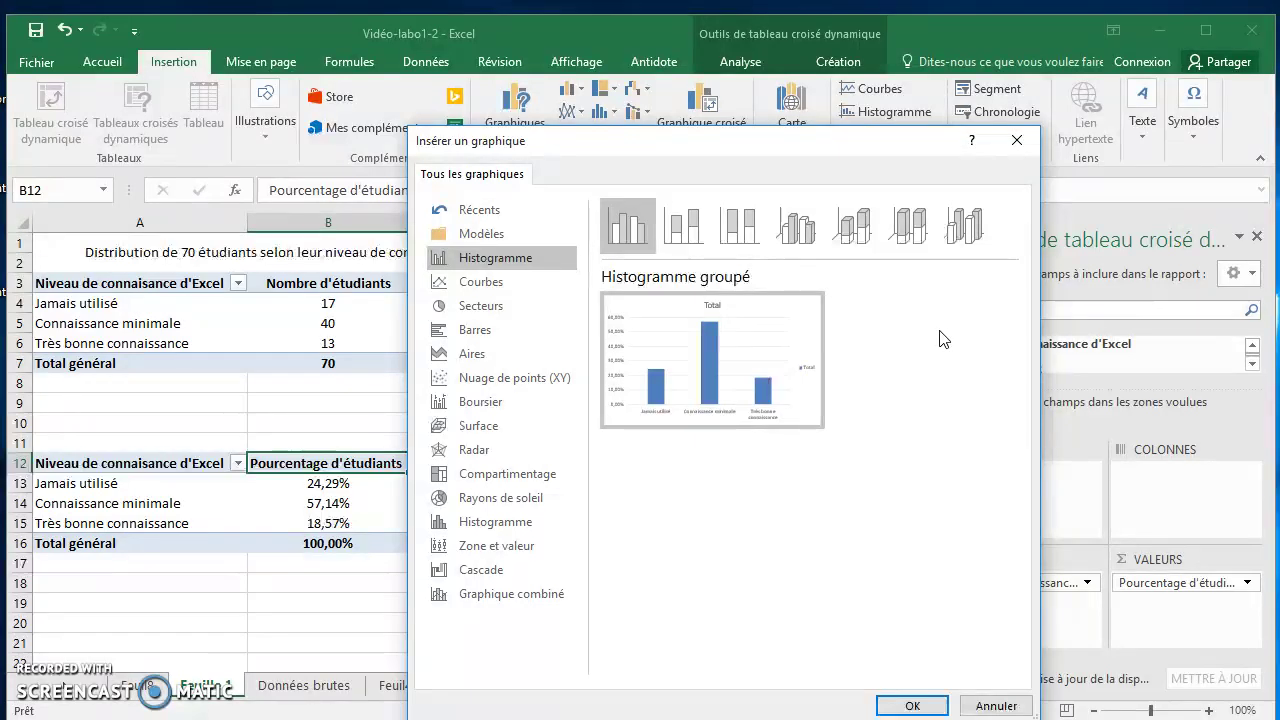
left_click(920, 705)
mouse_move(674, 351)
left_mouse_down()
mouse_move(646, 380)
mouse_move(520, 407)
mouse_move(537, 437)
mouse_move(643, 391)
mouse_move(690, 395)
left_mouse_up()
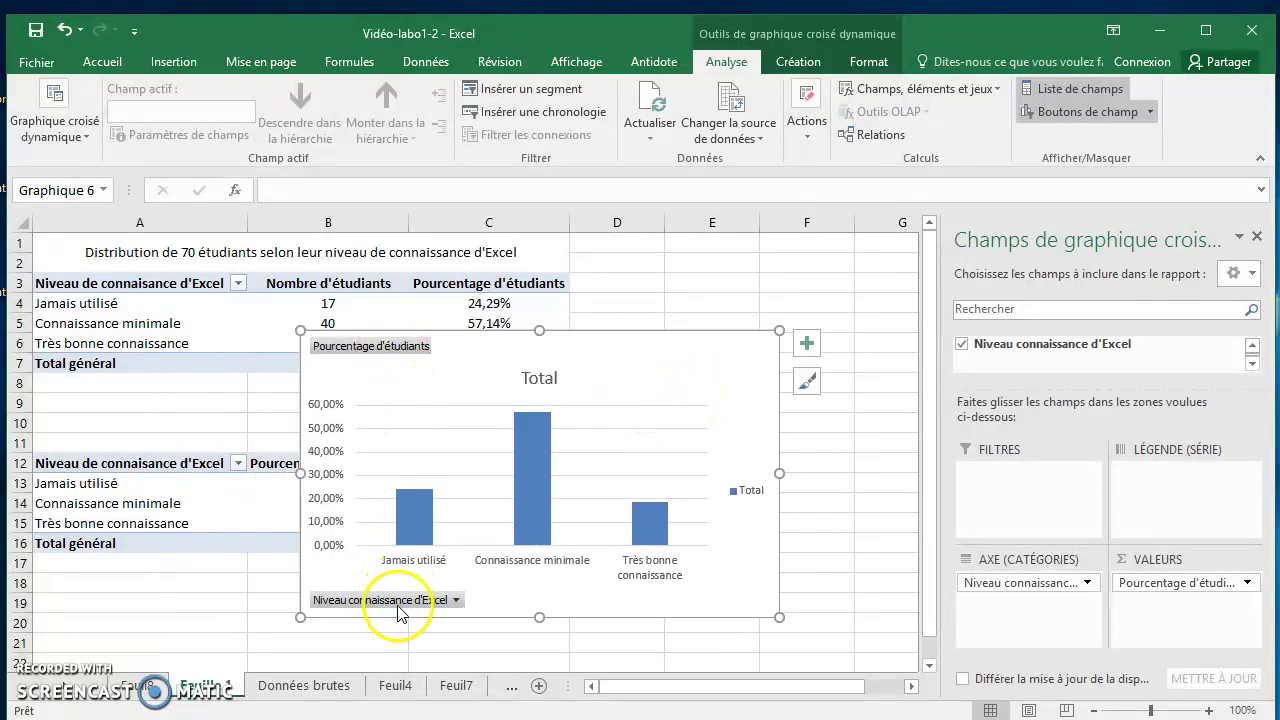
- Hide the Pourcentage d'étudiants and Niveau connaissance d'Excel field buttons on the chart and shift the chart slightly up
right_click(375, 347)
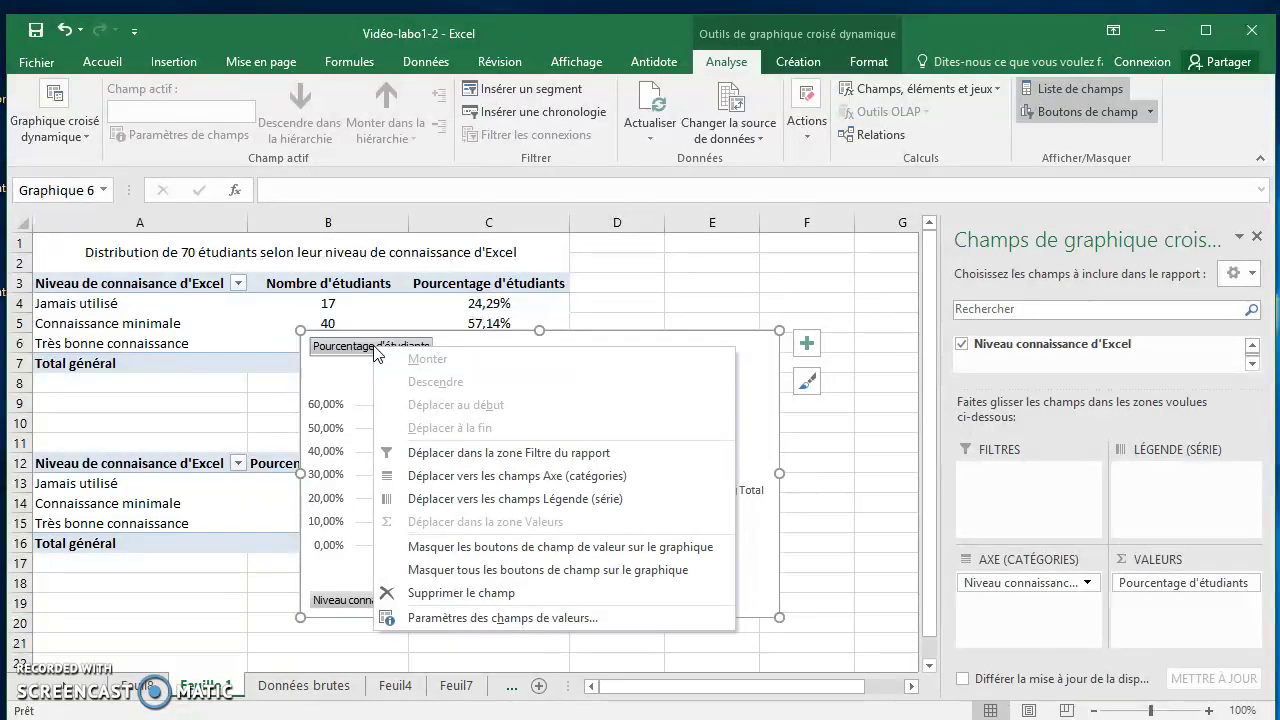
left_click(507, 556)
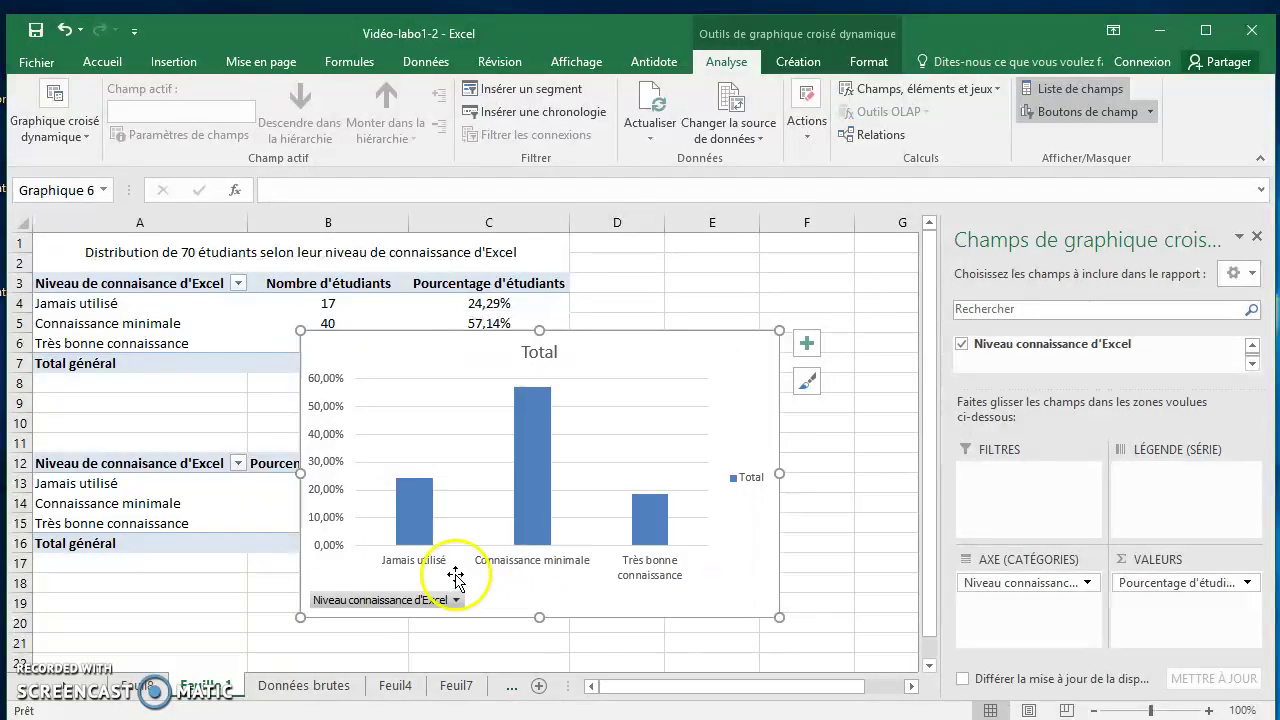
left_click(414, 600)
left_click(434, 603)
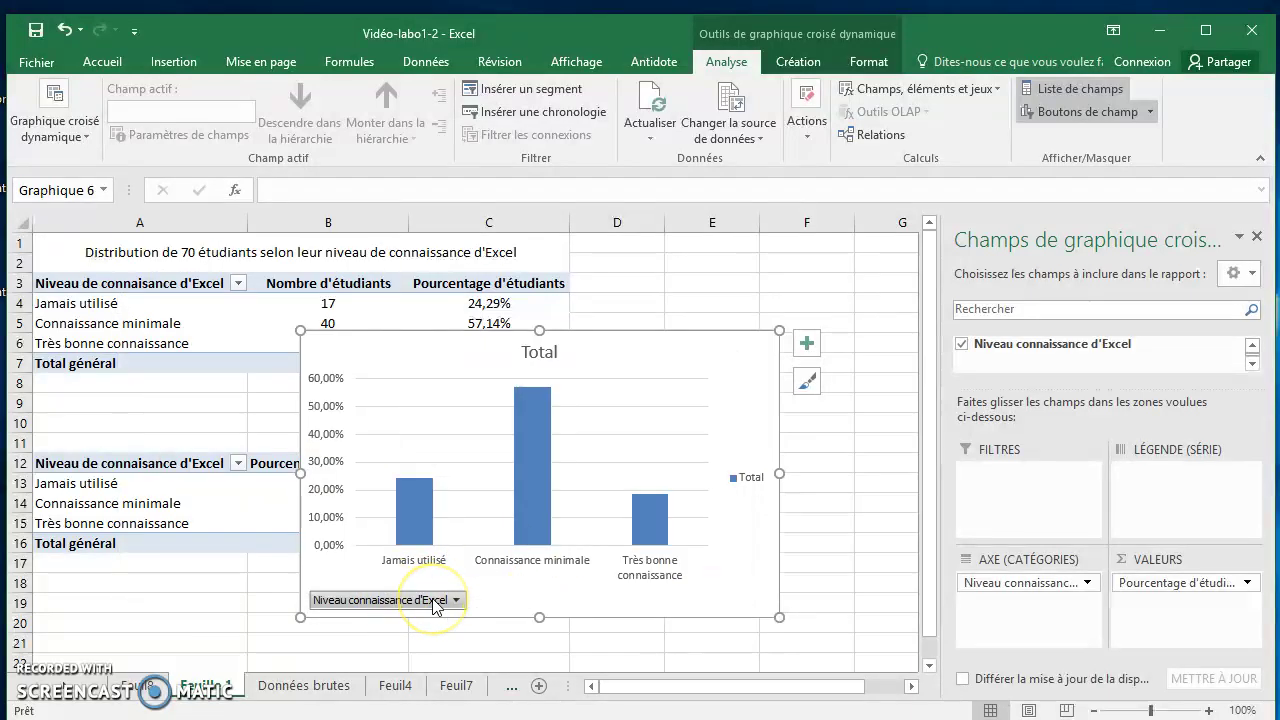
right_click(434, 604)
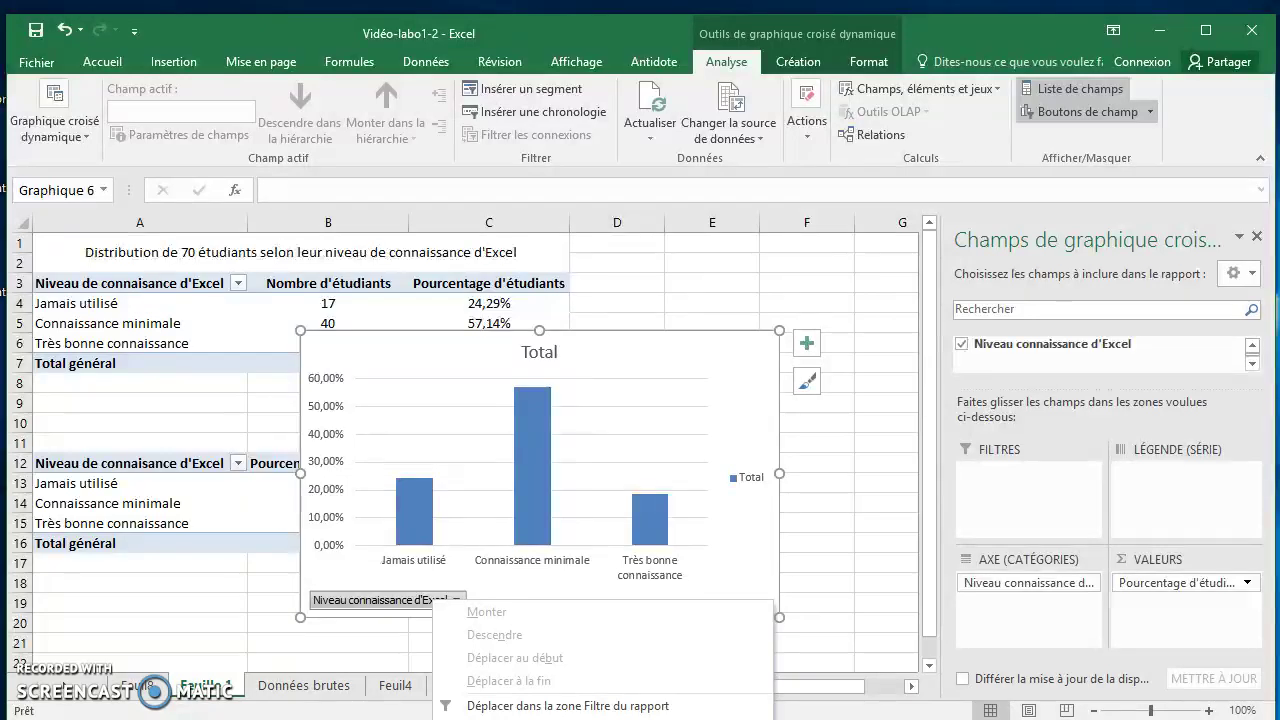
left_click(530, 719)
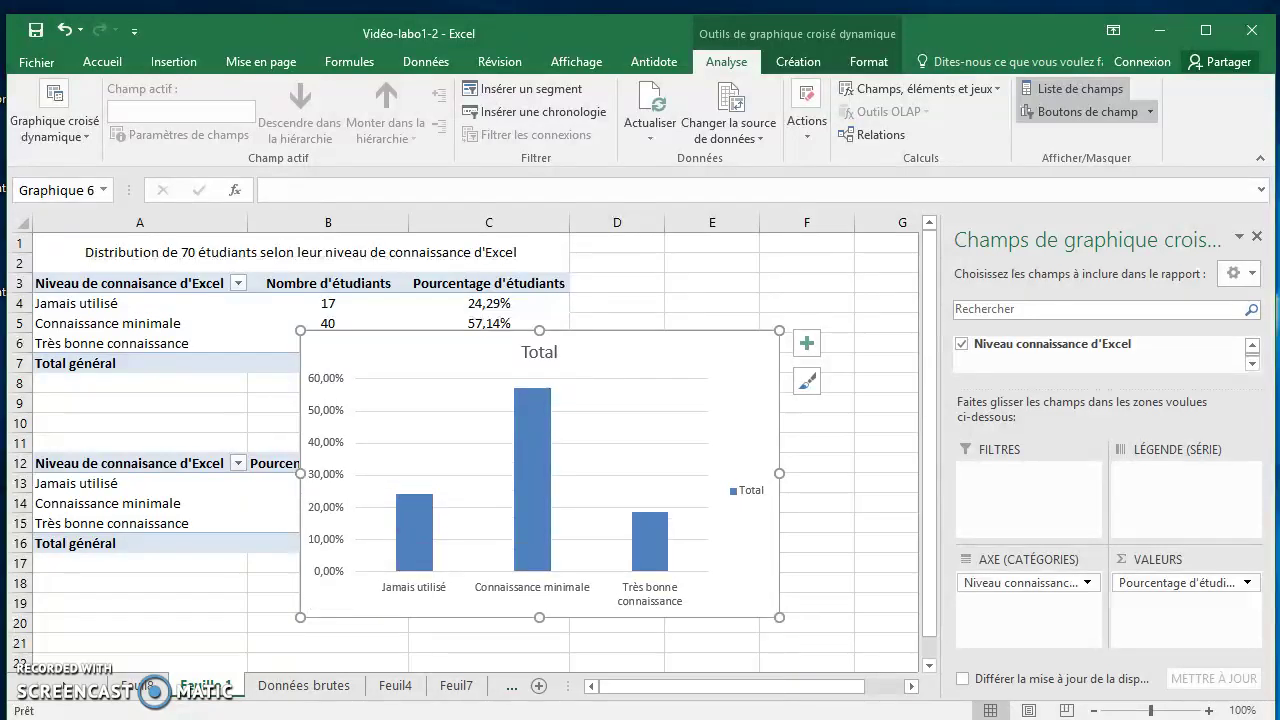
left_click_drag(710, 362, 673, 337)
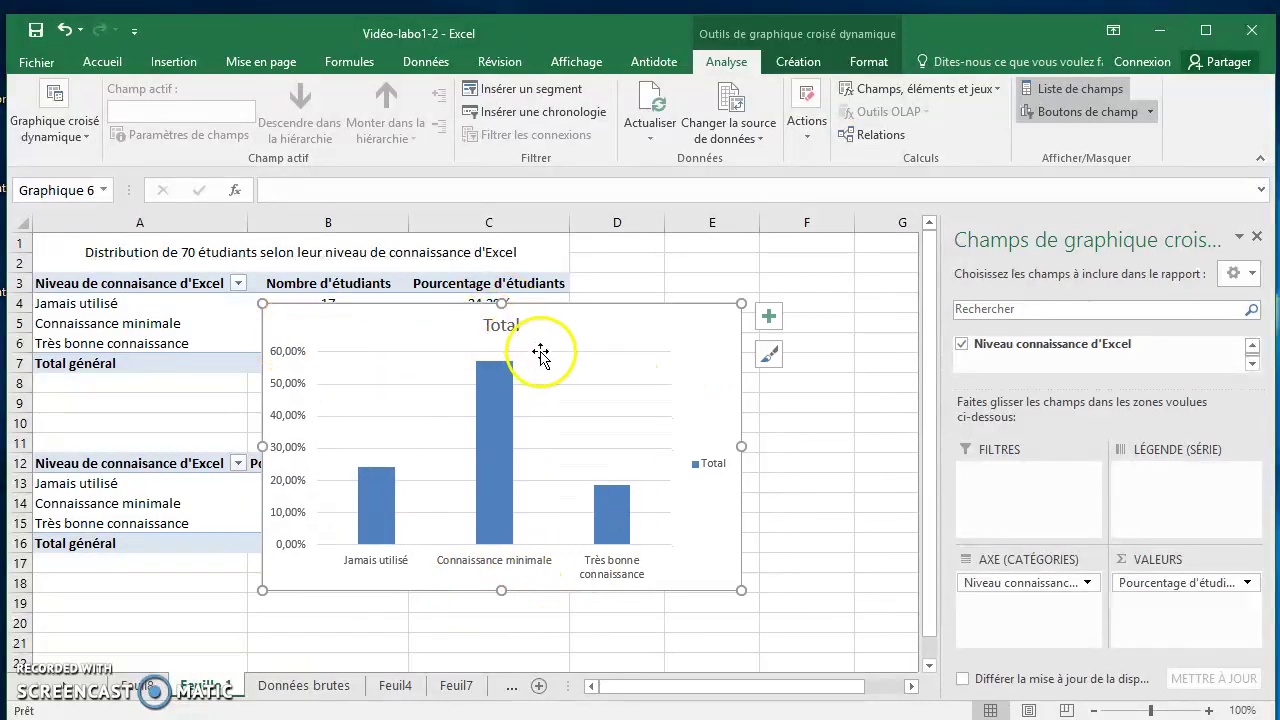
- Add axis titles to the chart and remove its legend, keeping the axes, chart title and gridlines
left_click(768, 317)
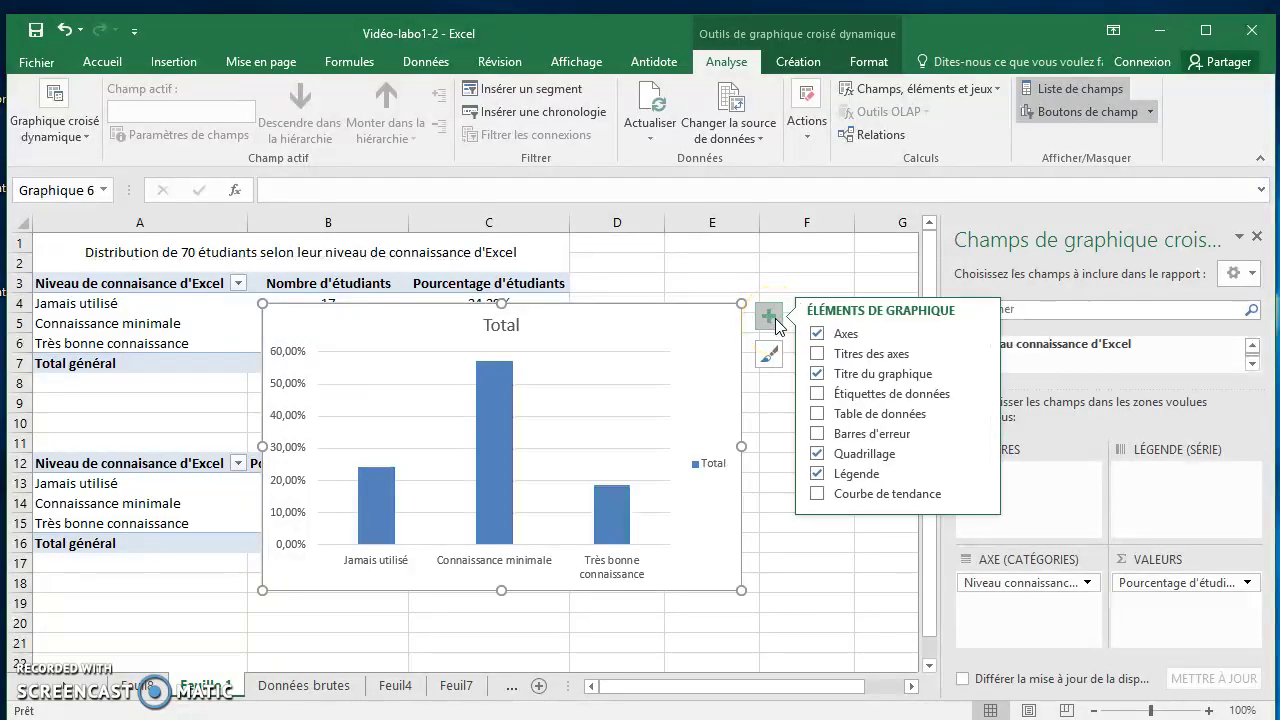
left_click(818, 337)
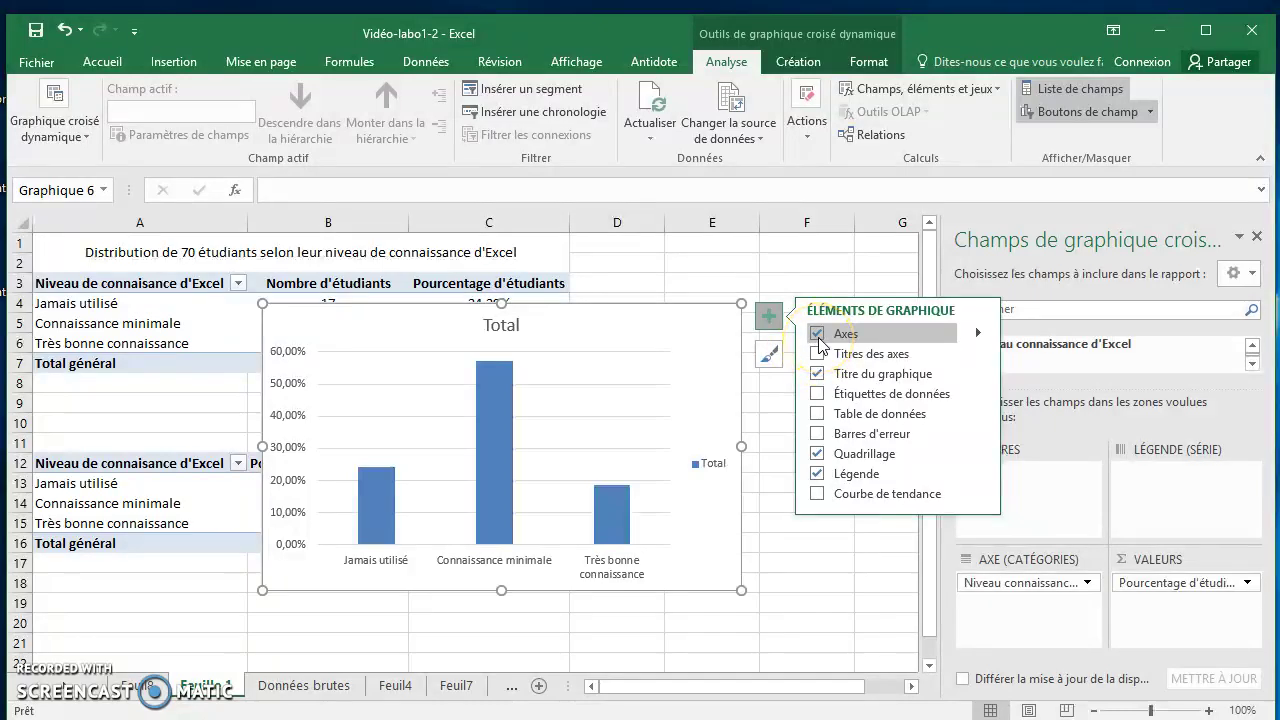
left_click(818, 353)
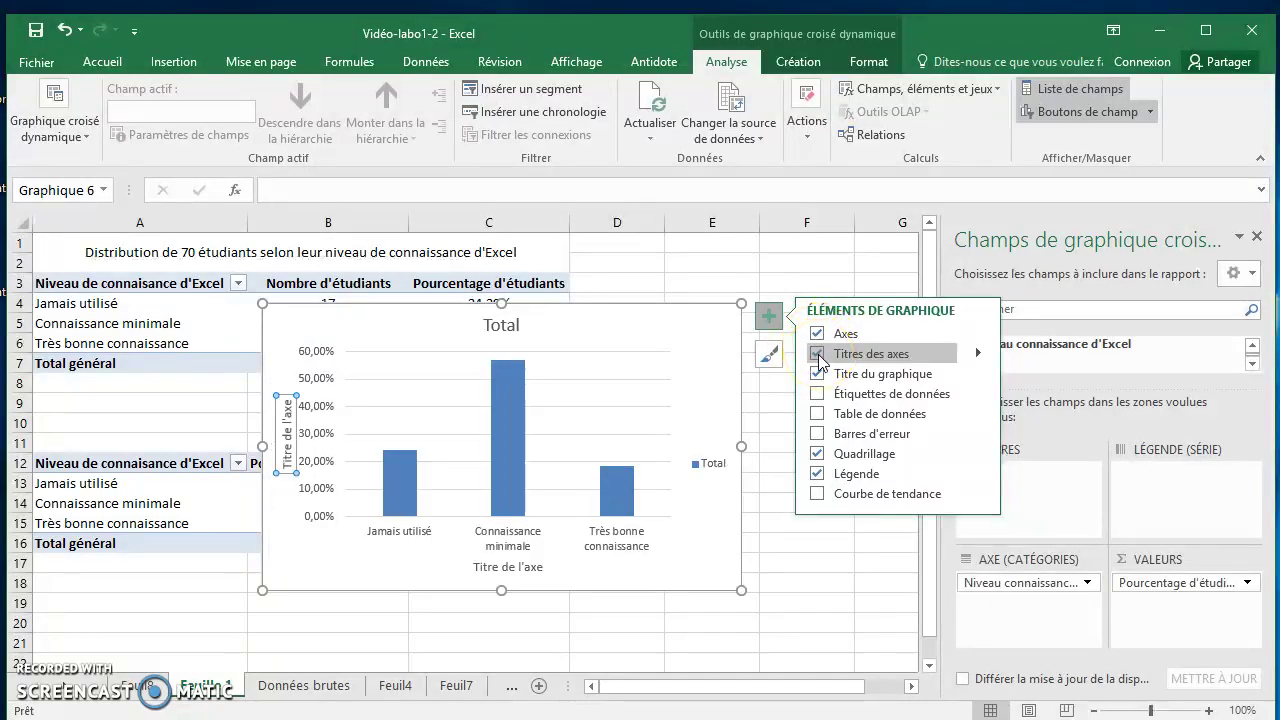
left_click(819, 376)
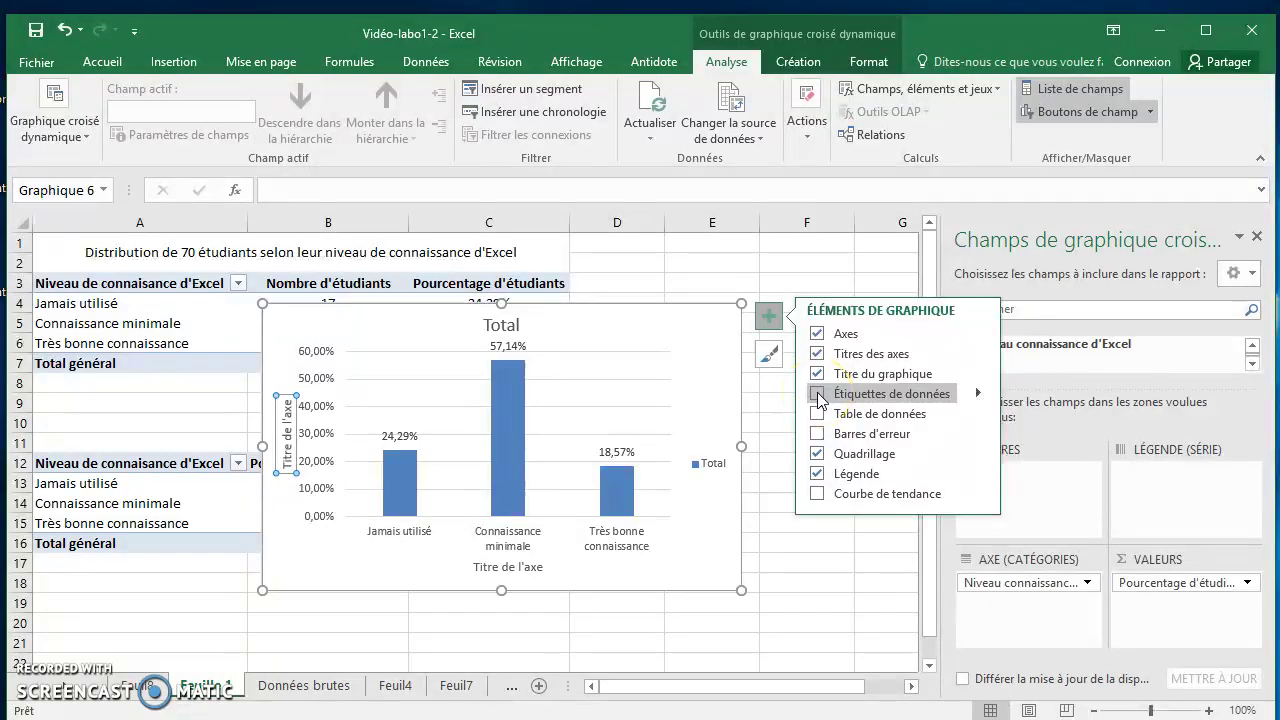
left_click(819, 418)
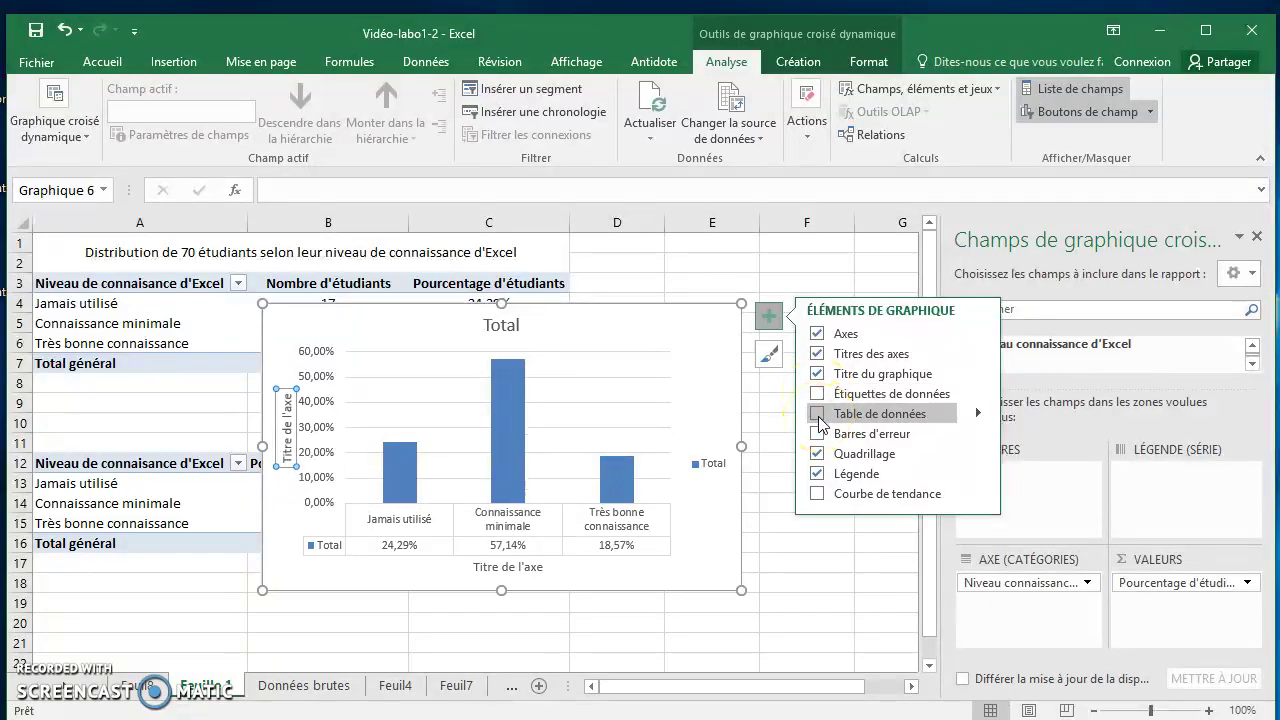
left_click(818, 436)
left_click(818, 452)
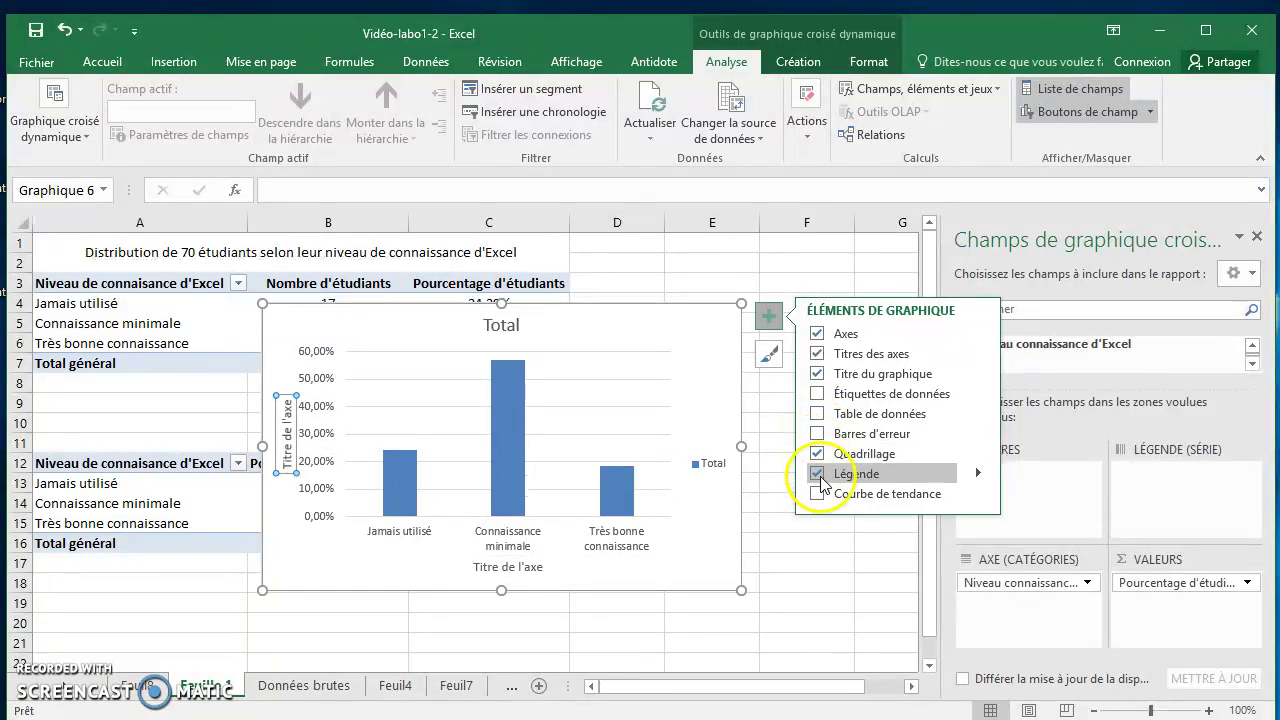
left_click(819, 474)
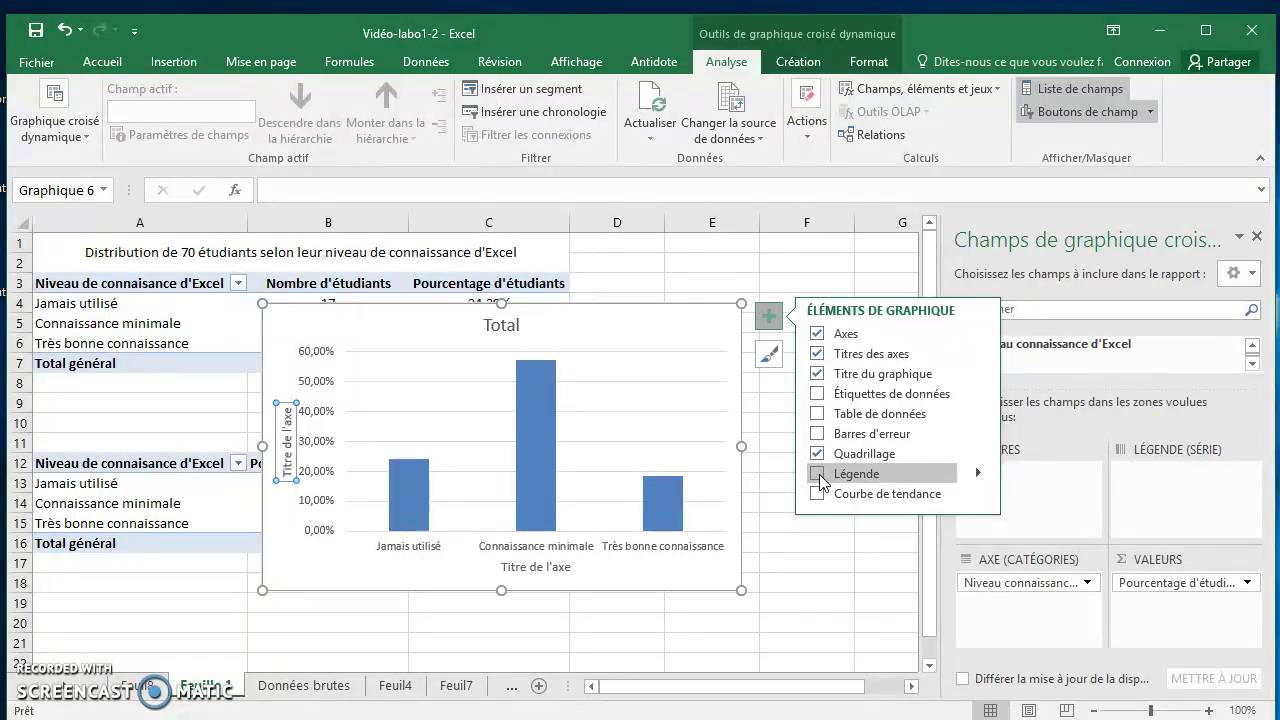
left_click(680, 320)
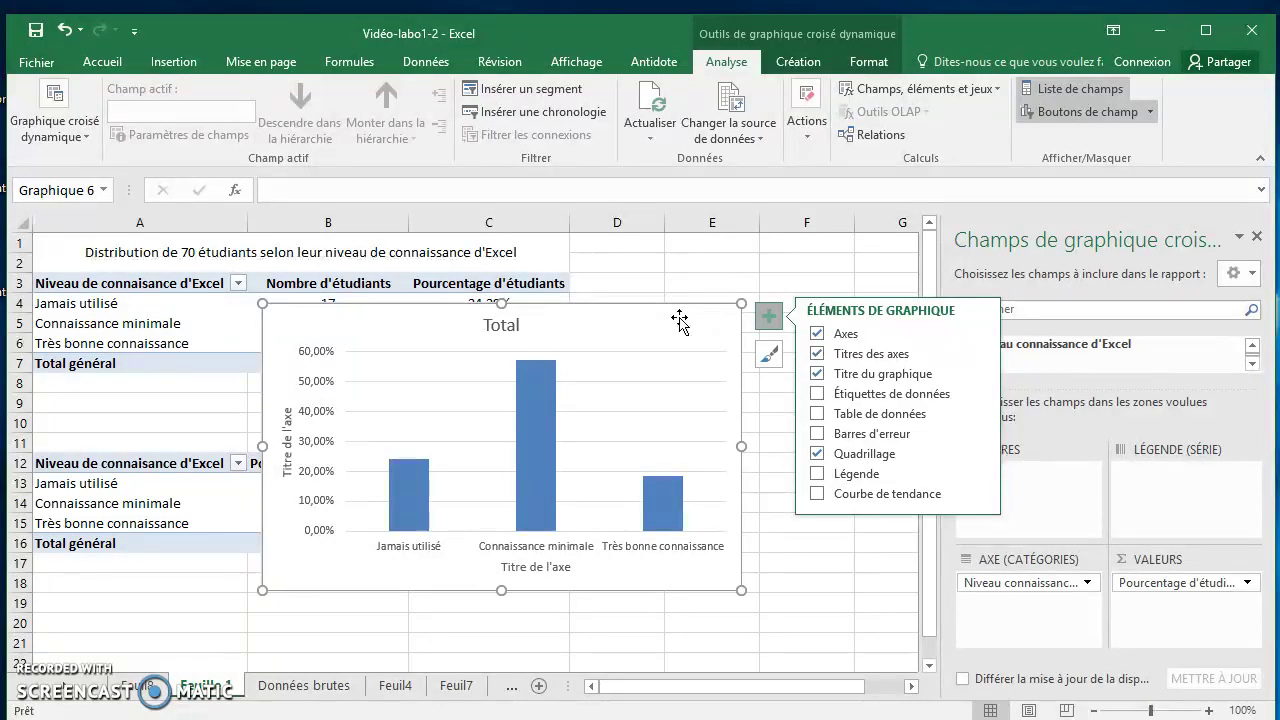
- Look through the chart's style and colour options, and reposition the chart just below the original pivot table
left_click(768, 355)
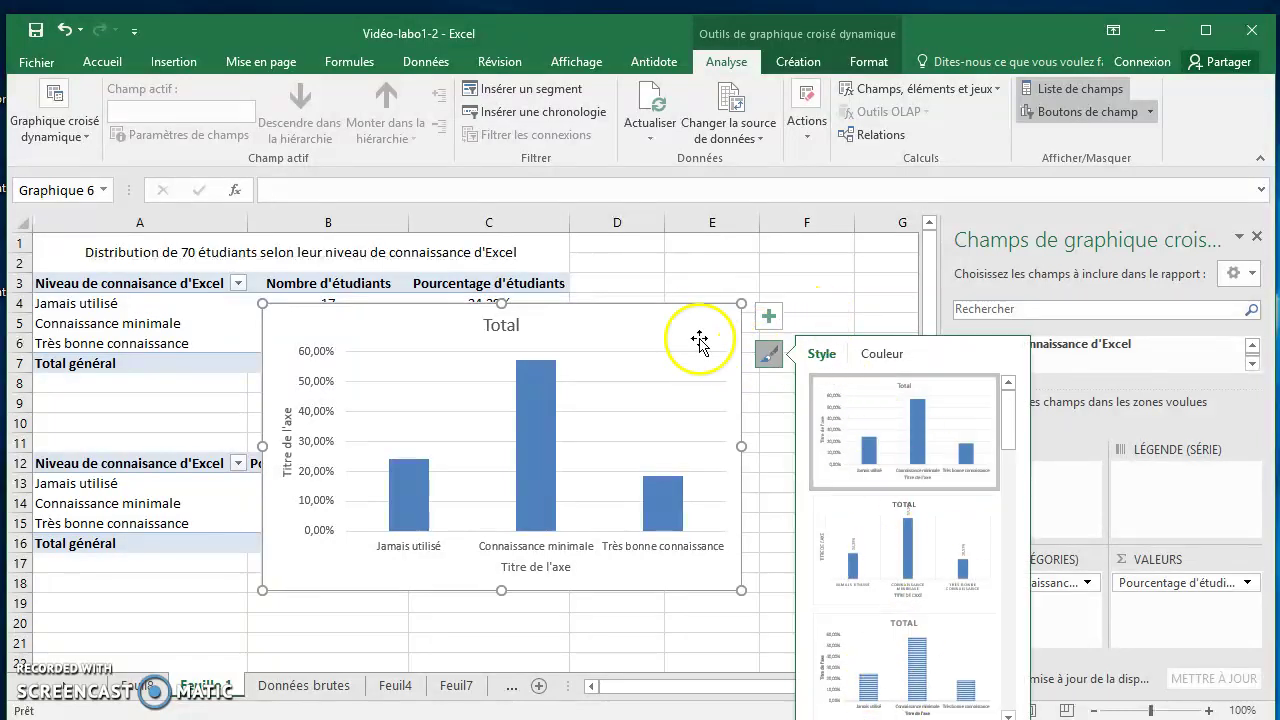
left_click(882, 353)
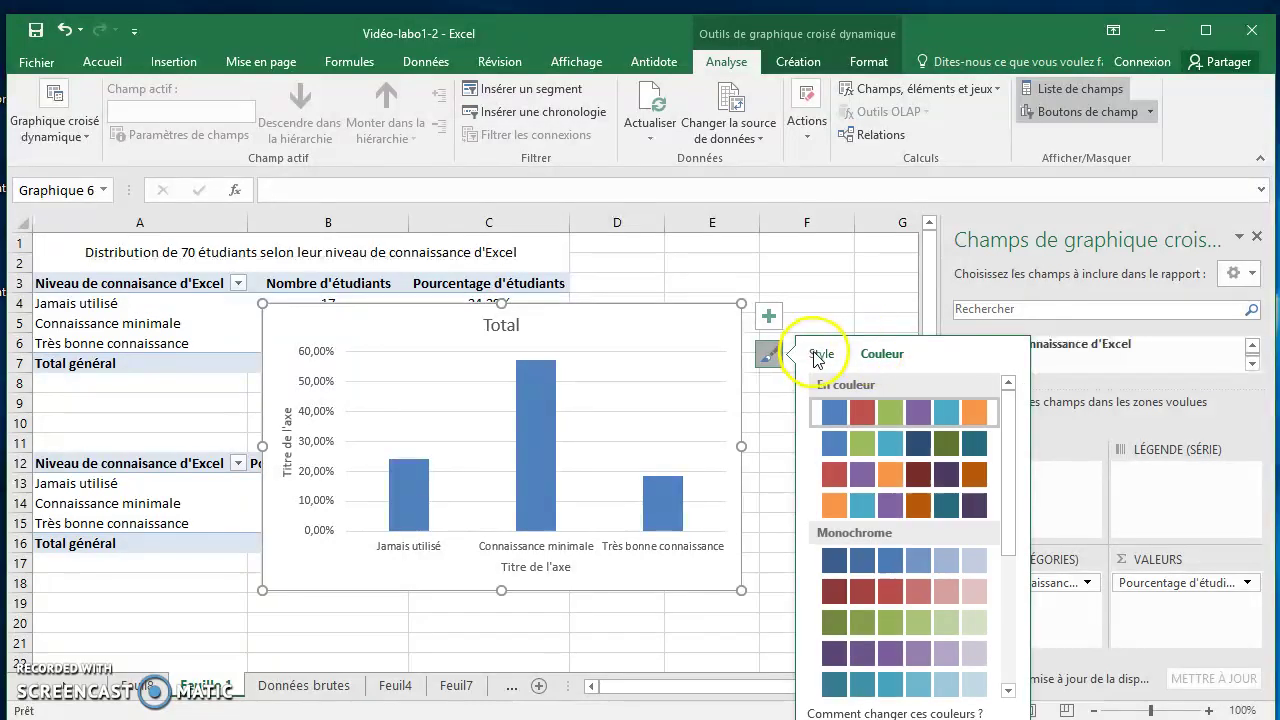
left_click(818, 354)
left_click_drag(686, 323, 663, 400)
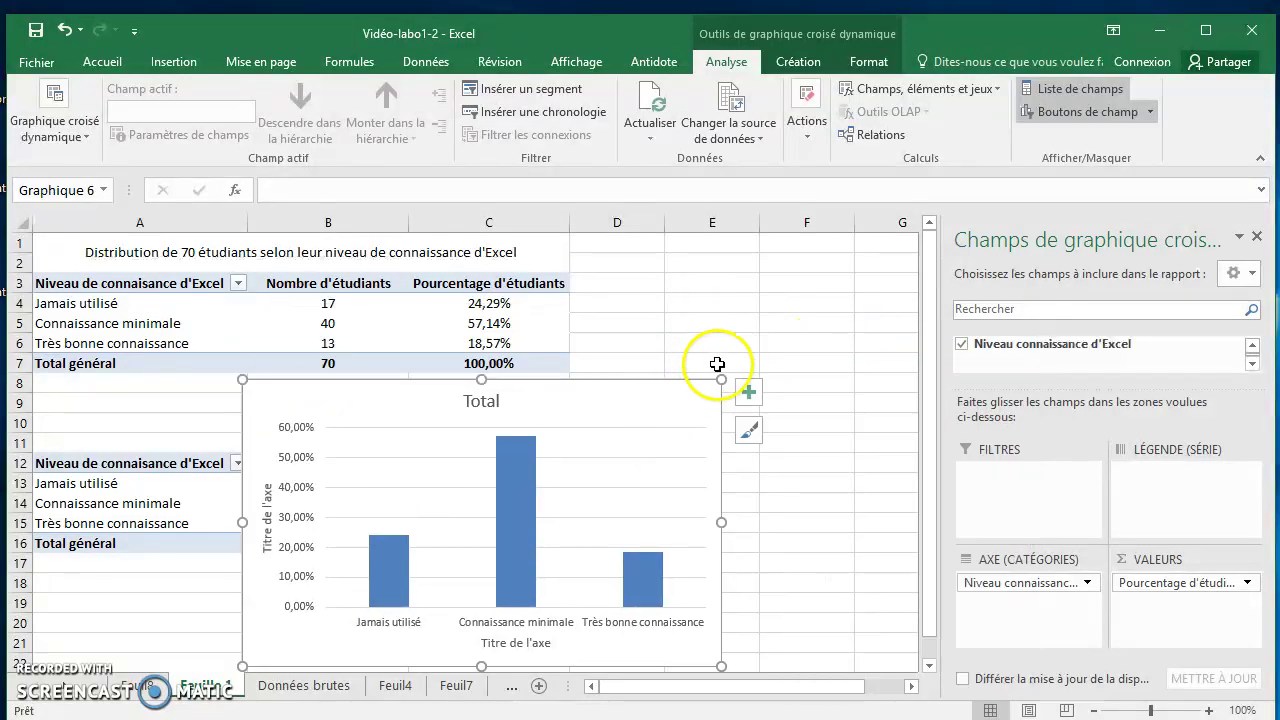
- Replace the placeholder text of the vertical axis title with "Pourcentage ..."
left_click(265, 513)
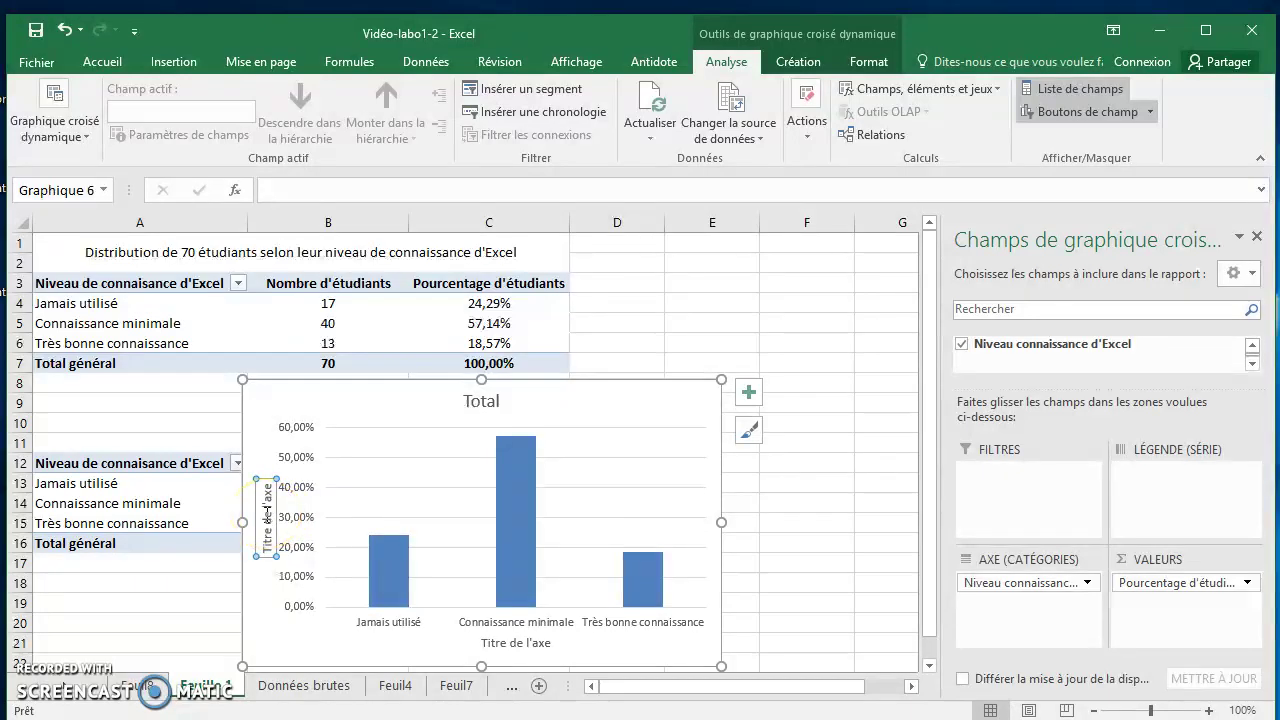
double_click(267, 515)
double_click(267, 517)
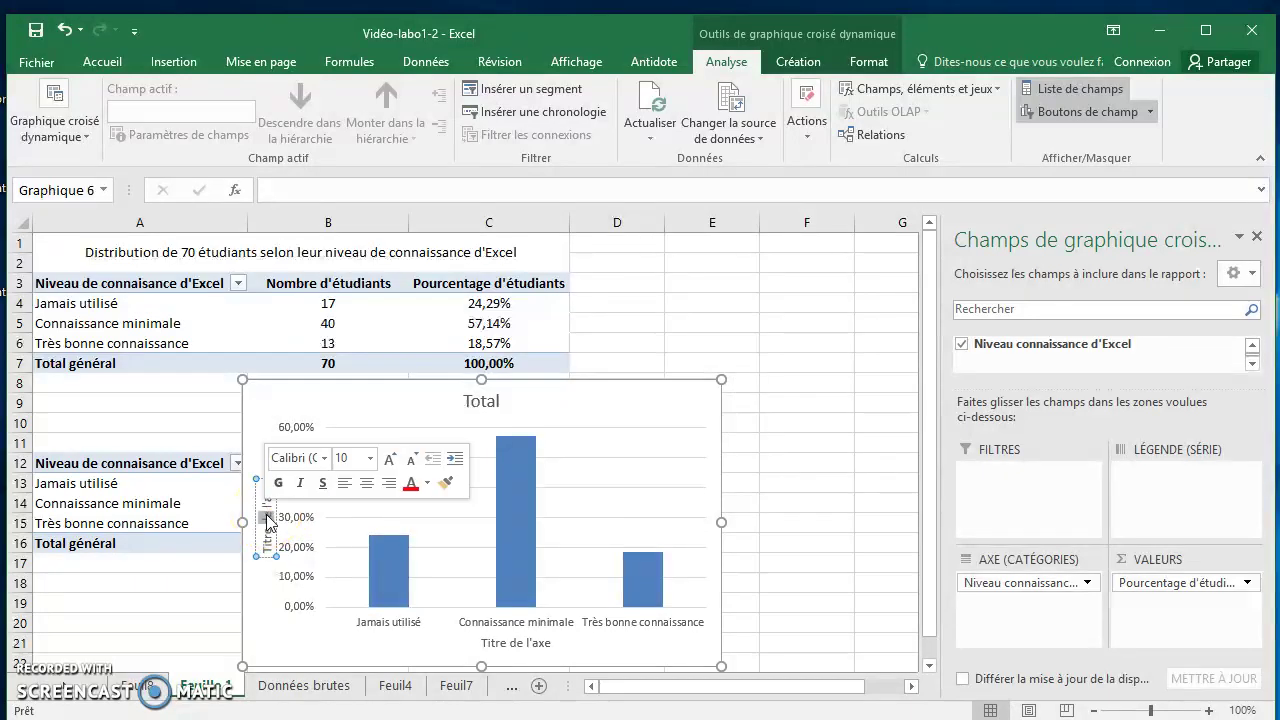
left_click(264, 486)
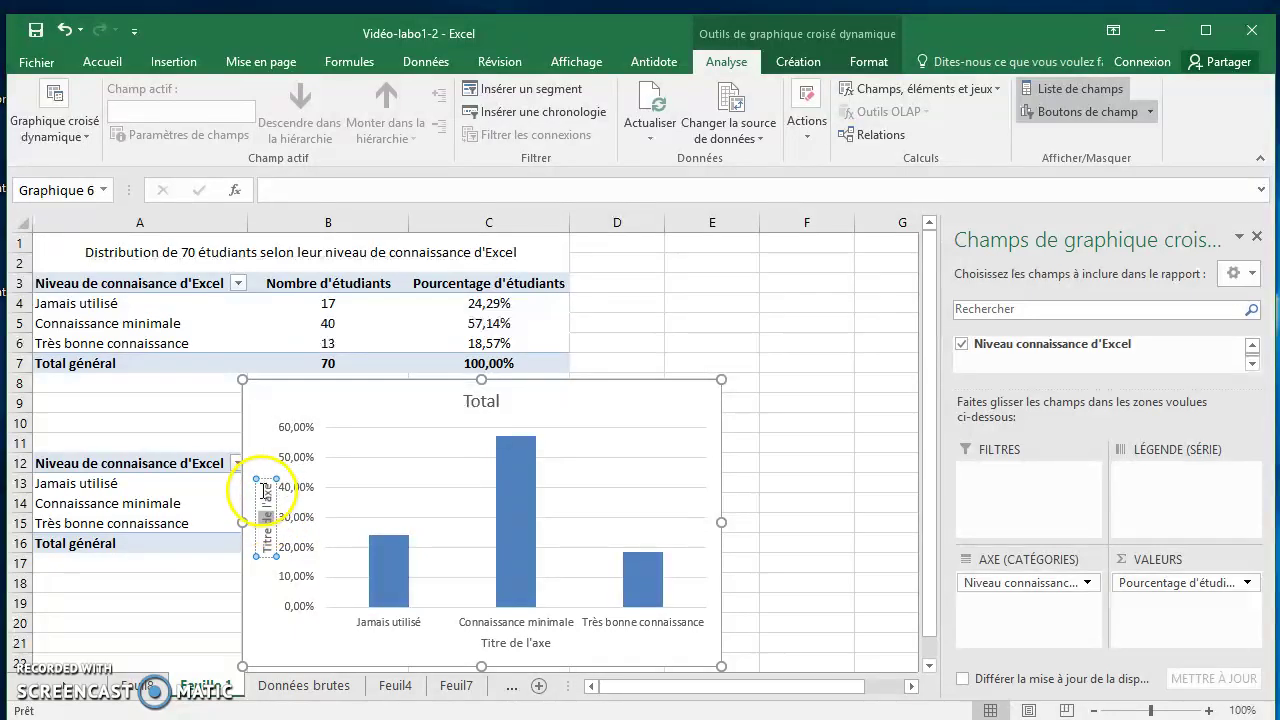
double_click(265, 488)
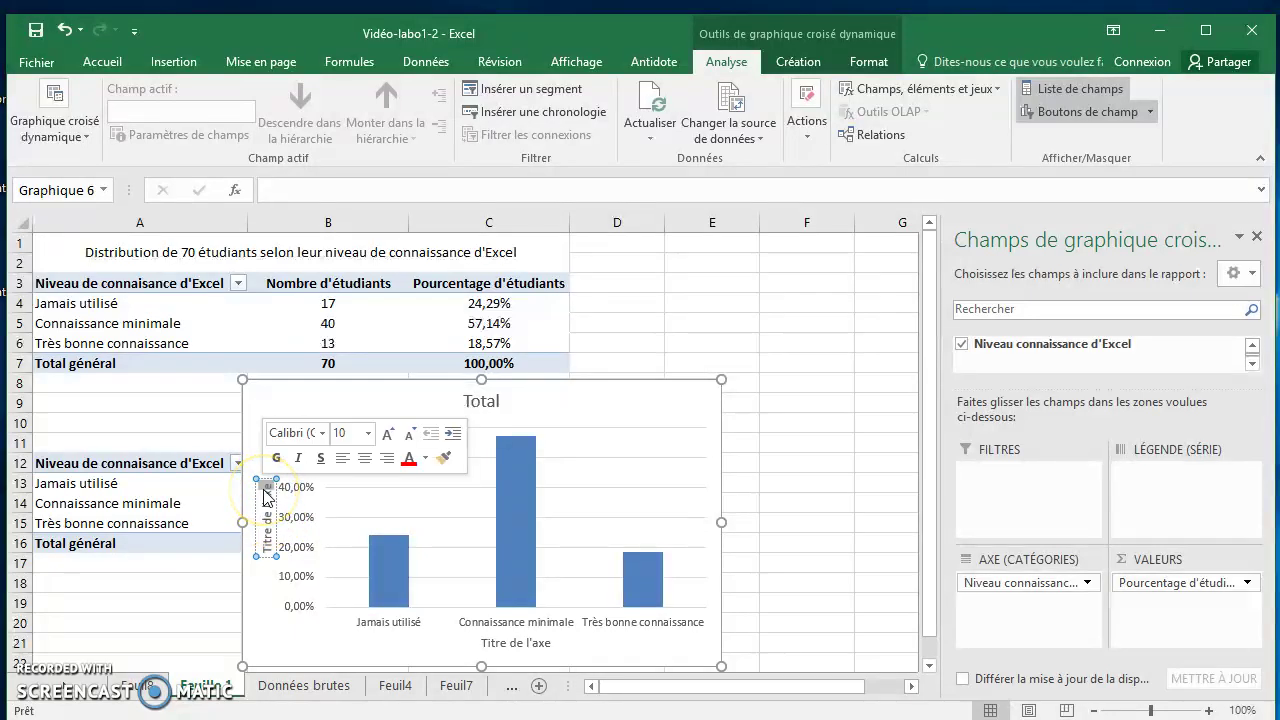
key("BackSpace")
key("BackSpace")
key("BackSpace")
key("BackSpace")
key("BackSpace")
key("BackSpace")
key("BackSpace")
key("BackSpace")
key("BackSpace")
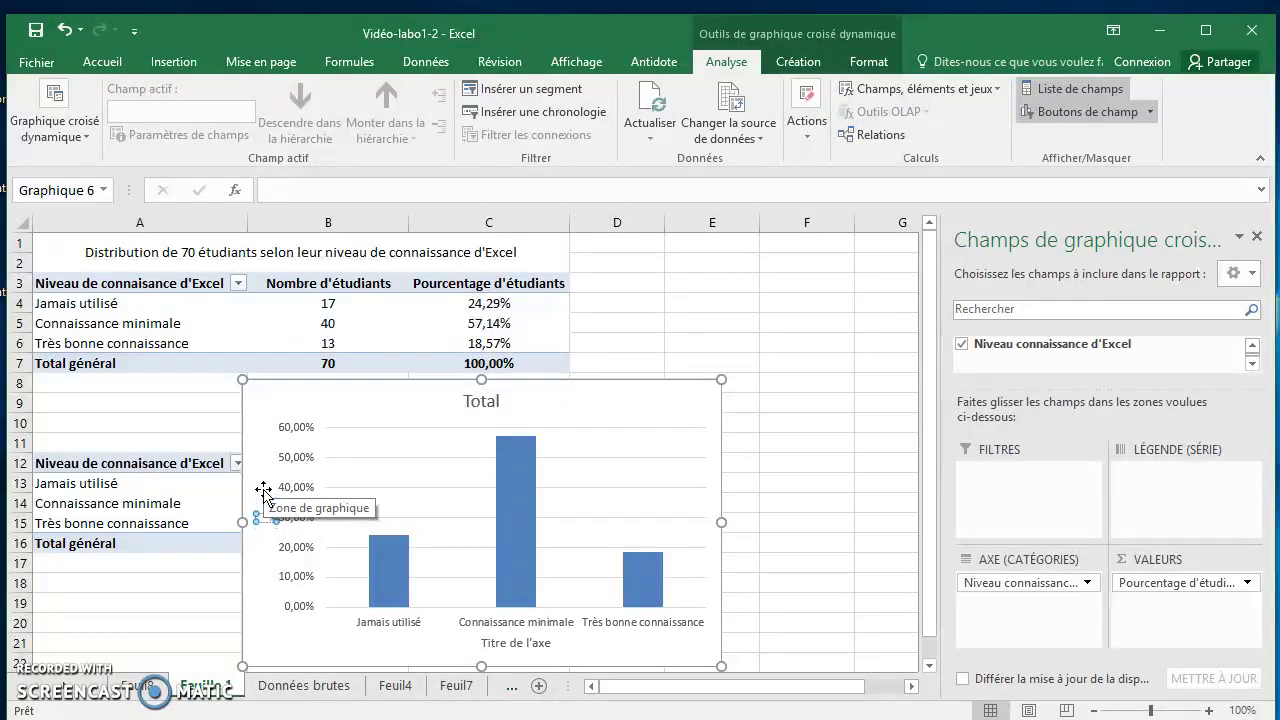
type("ntage")
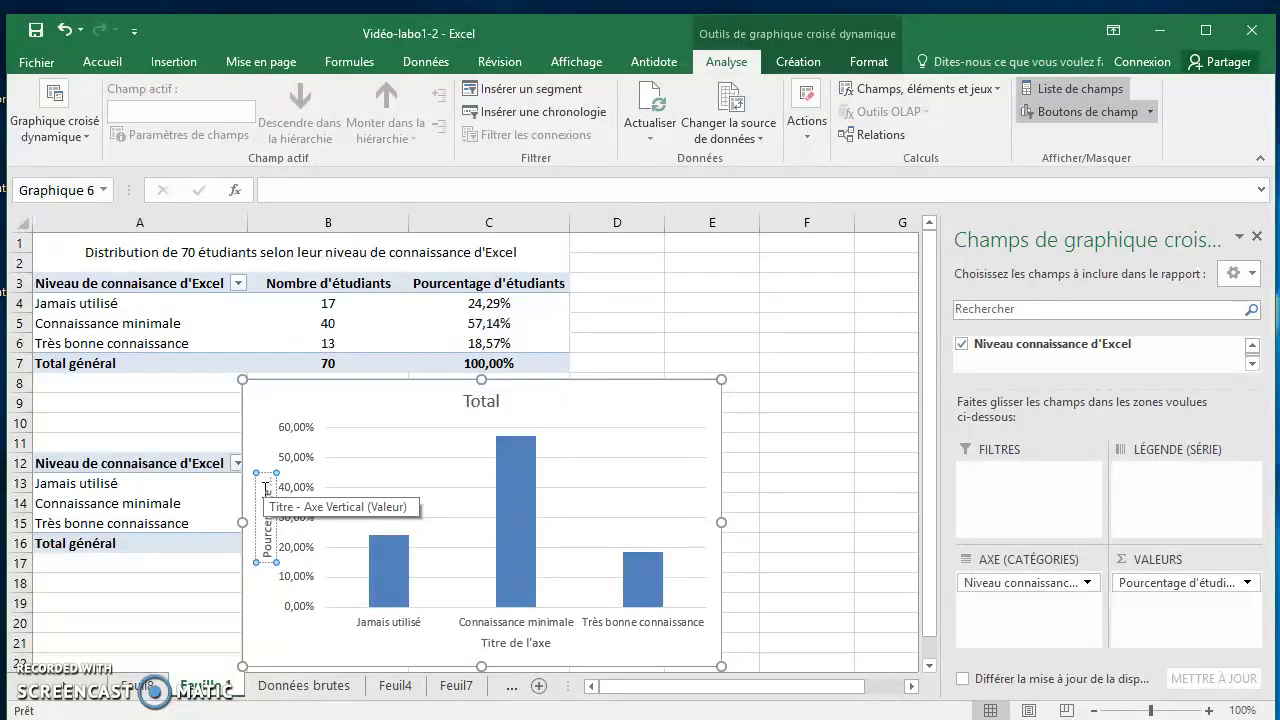
- Select the horizontal axis title and the chart title in turn
left_click(543, 643)
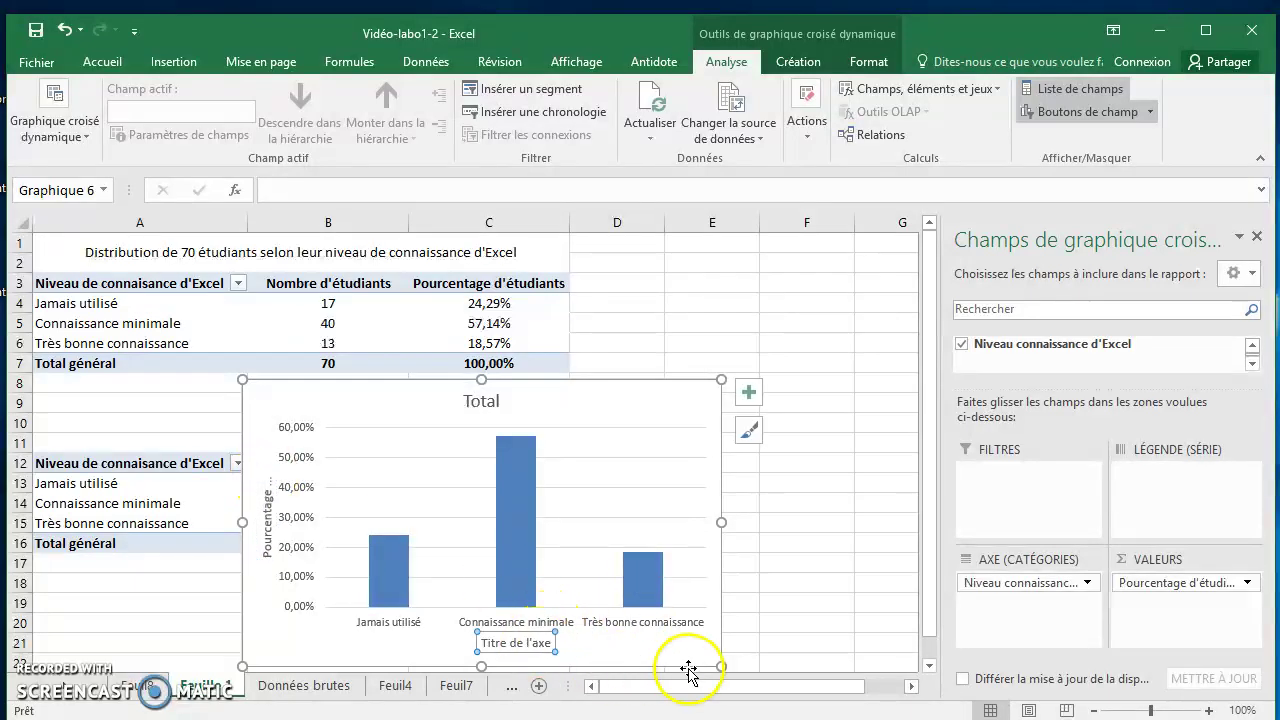
left_click(495, 402)
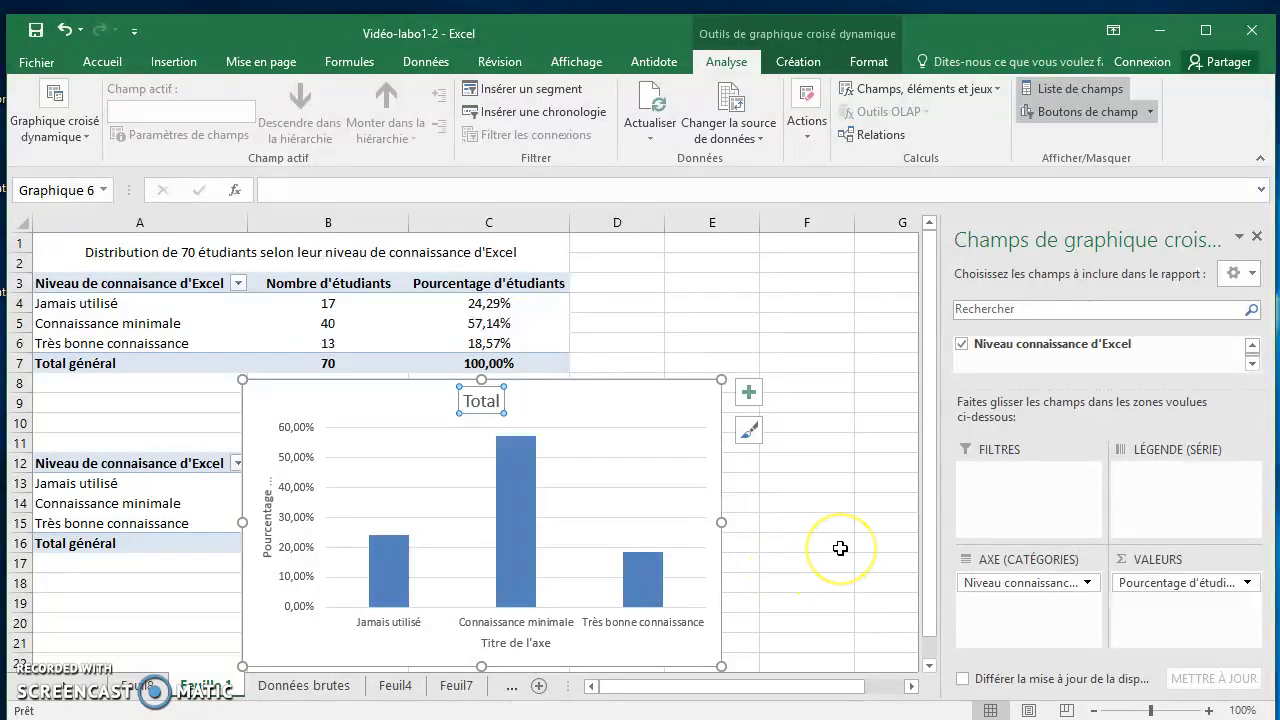
- Move the chart over the second pivot table, starting at cell A10, and widen it slightly into column D
scroll(840, 548, "down", 1)
left_click_drag(623, 360, 620, 382)
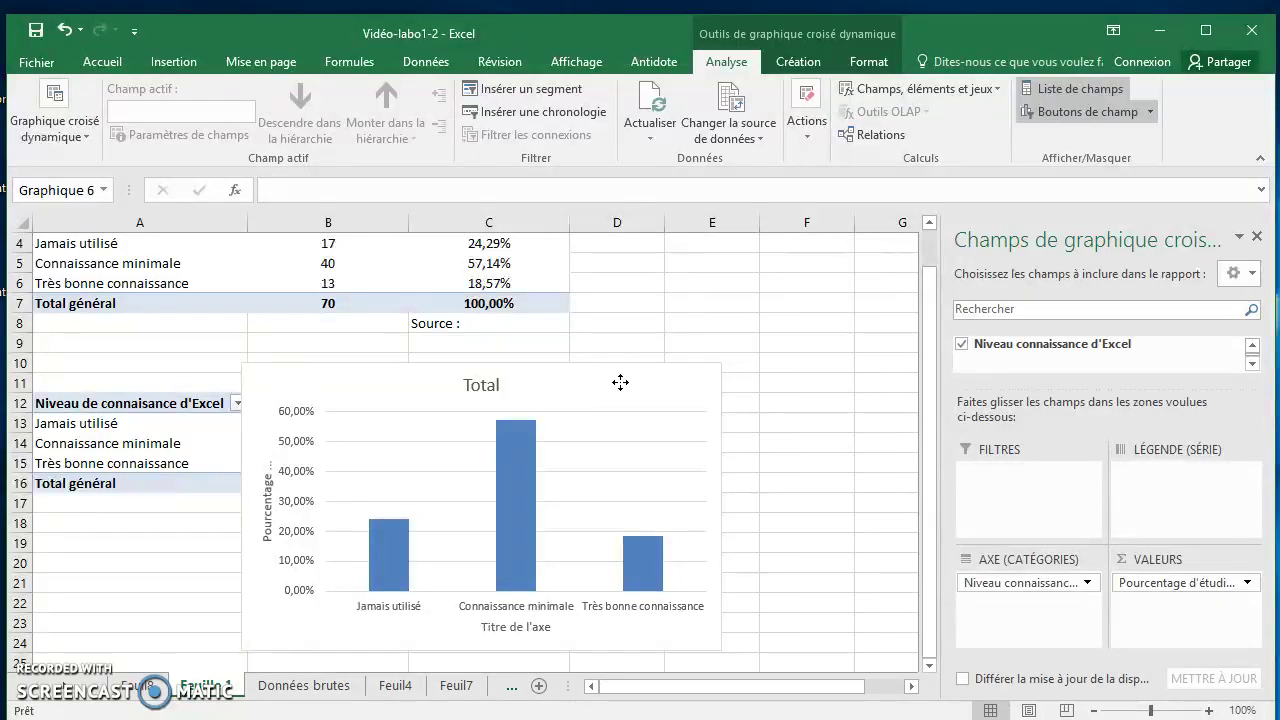
left_click_drag(620, 382, 411, 380)
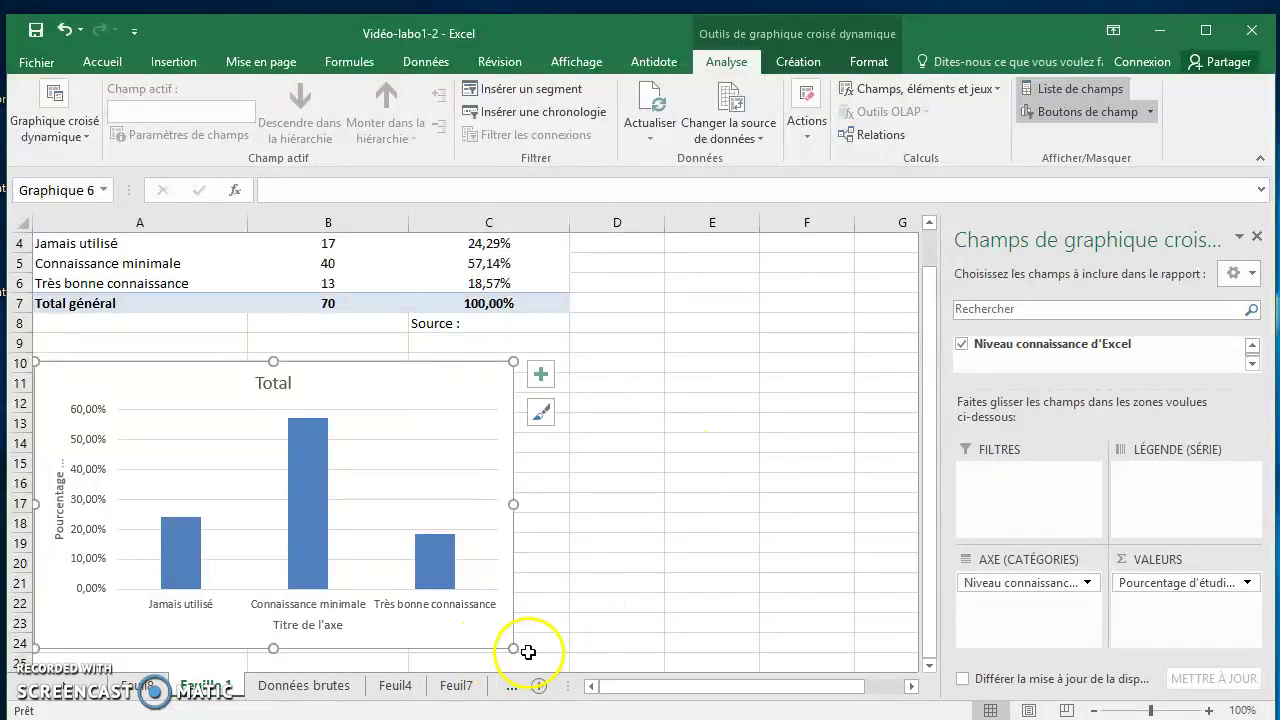
left_click_drag(513, 648, 599, 647)
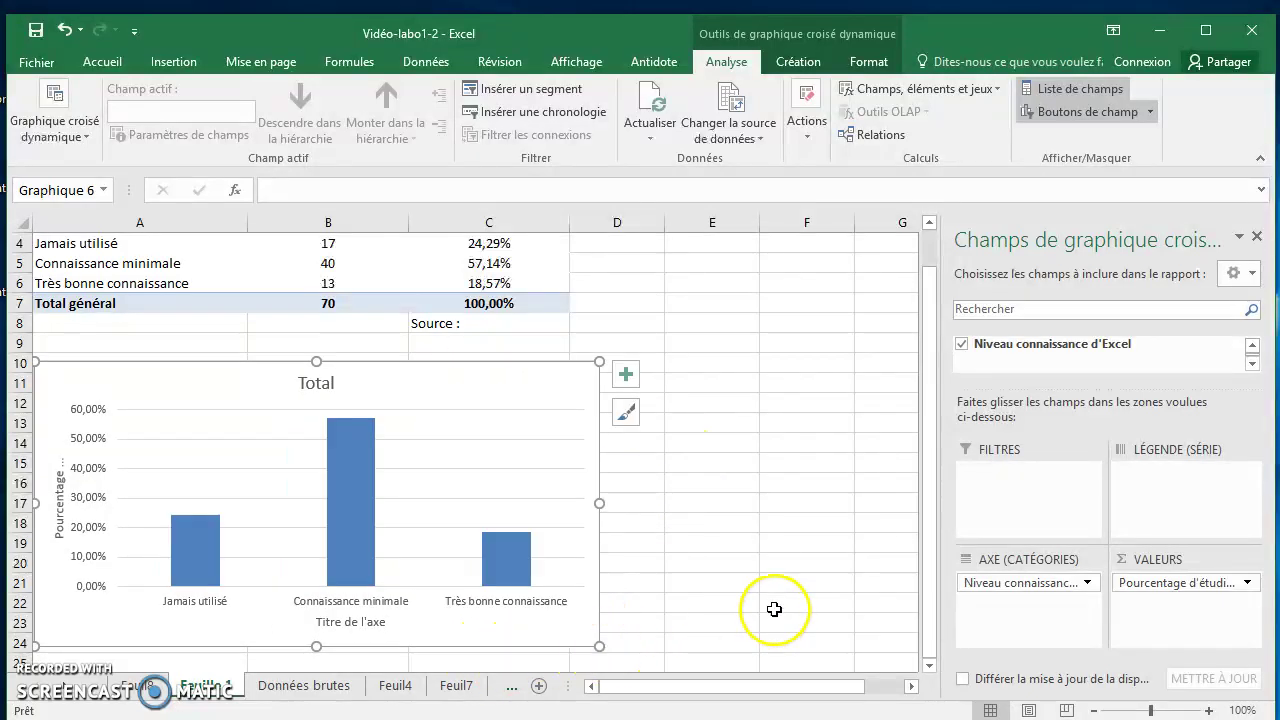
- Insert a text box reading "Source : ..." inside the chart, just below and to the right of the horizontal axis title
scroll(663, 574, "down", 1)
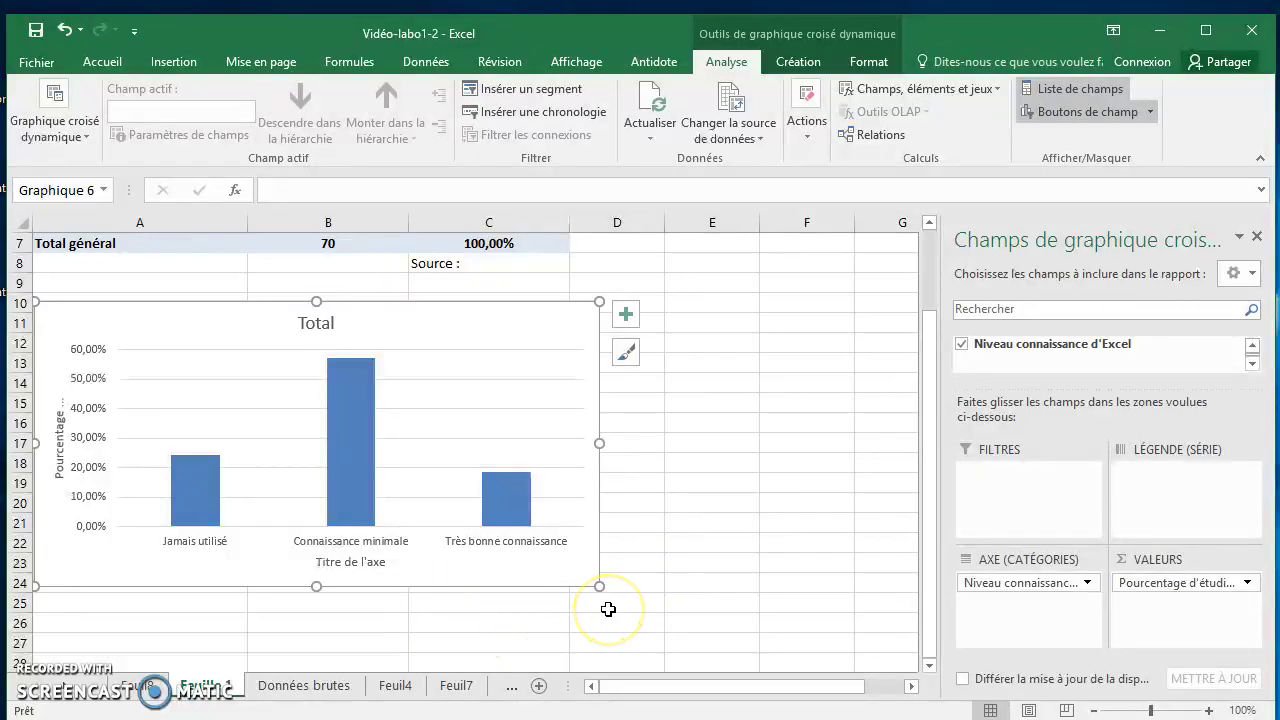
left_click(174, 62)
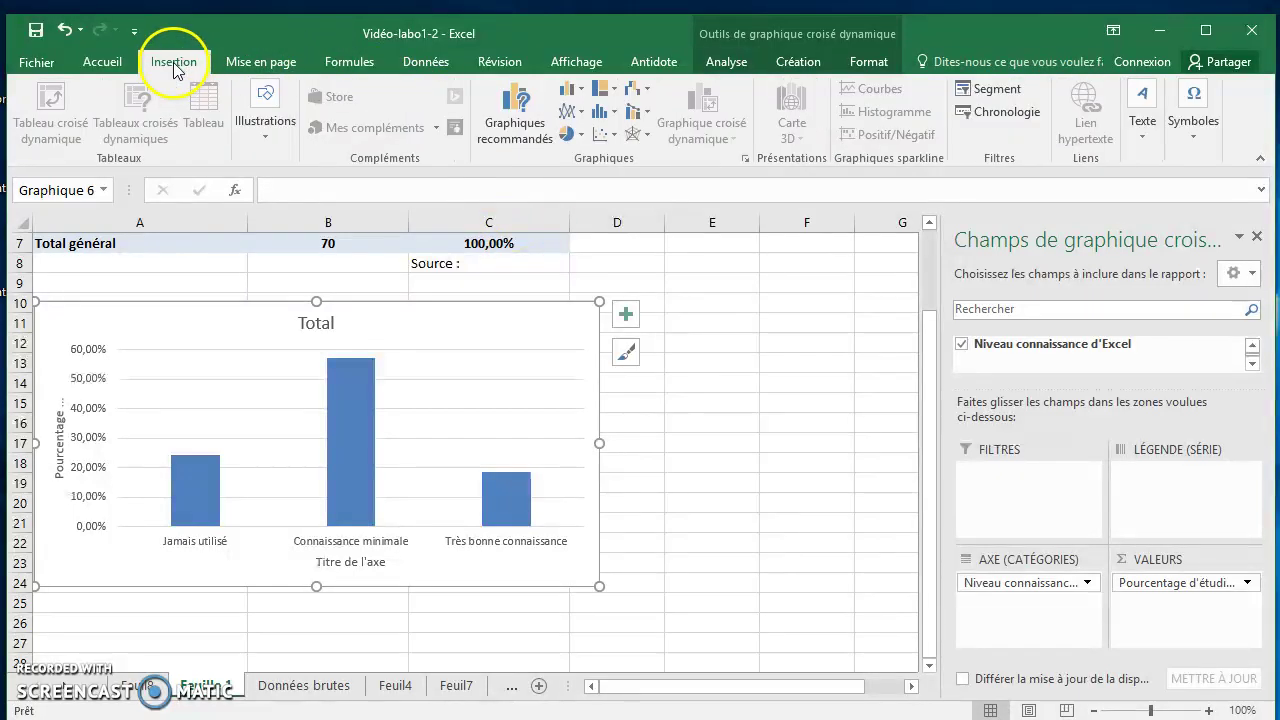
left_click(271, 143)
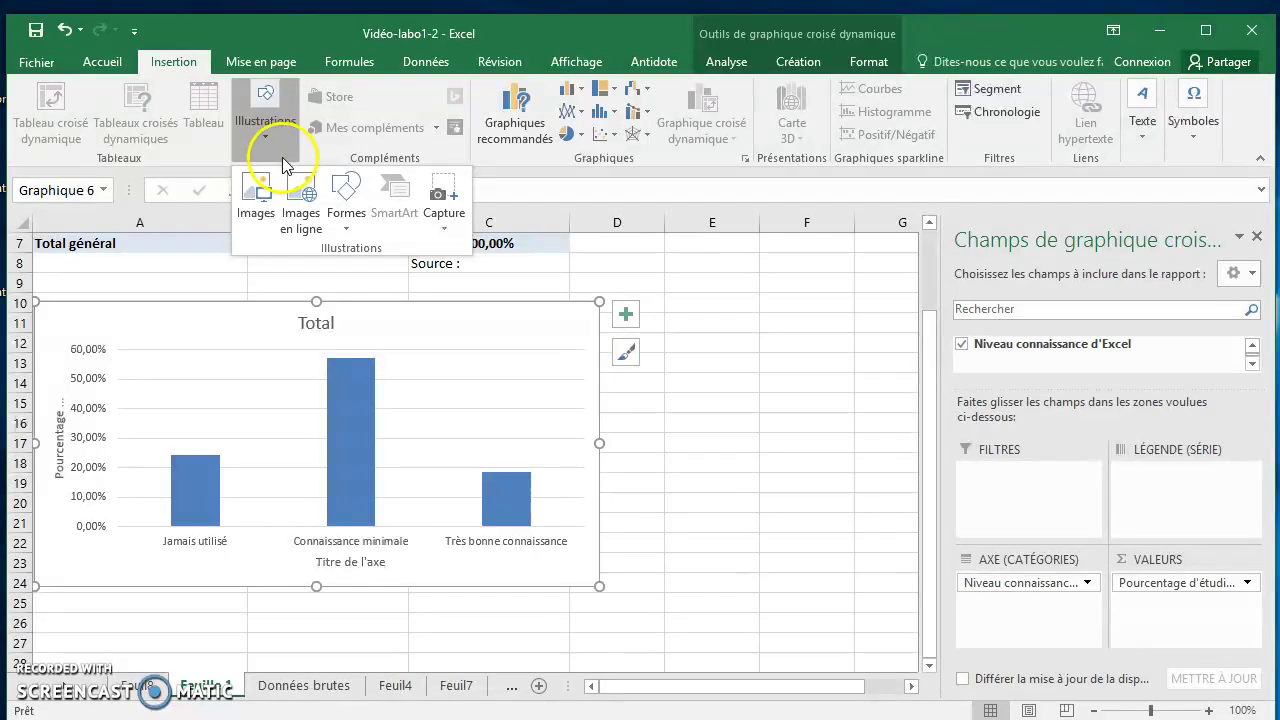
left_click(320, 210)
left_click(346, 205)
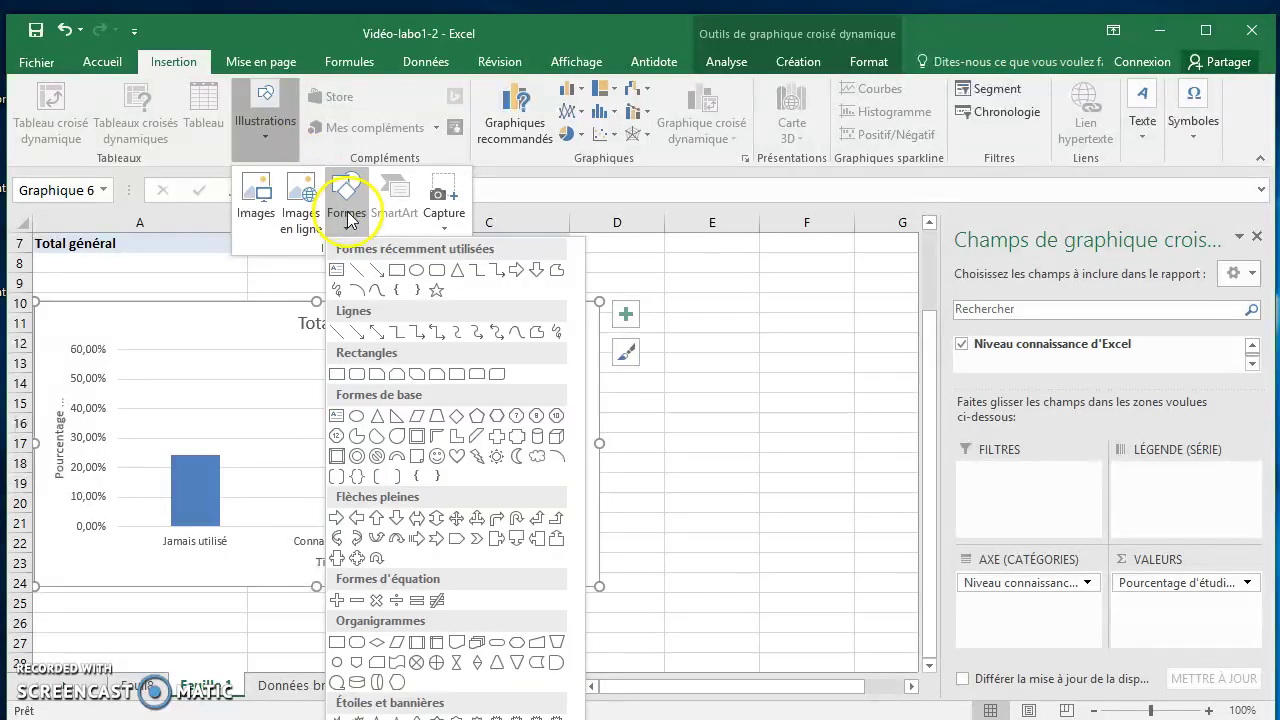
left_click(336, 271)
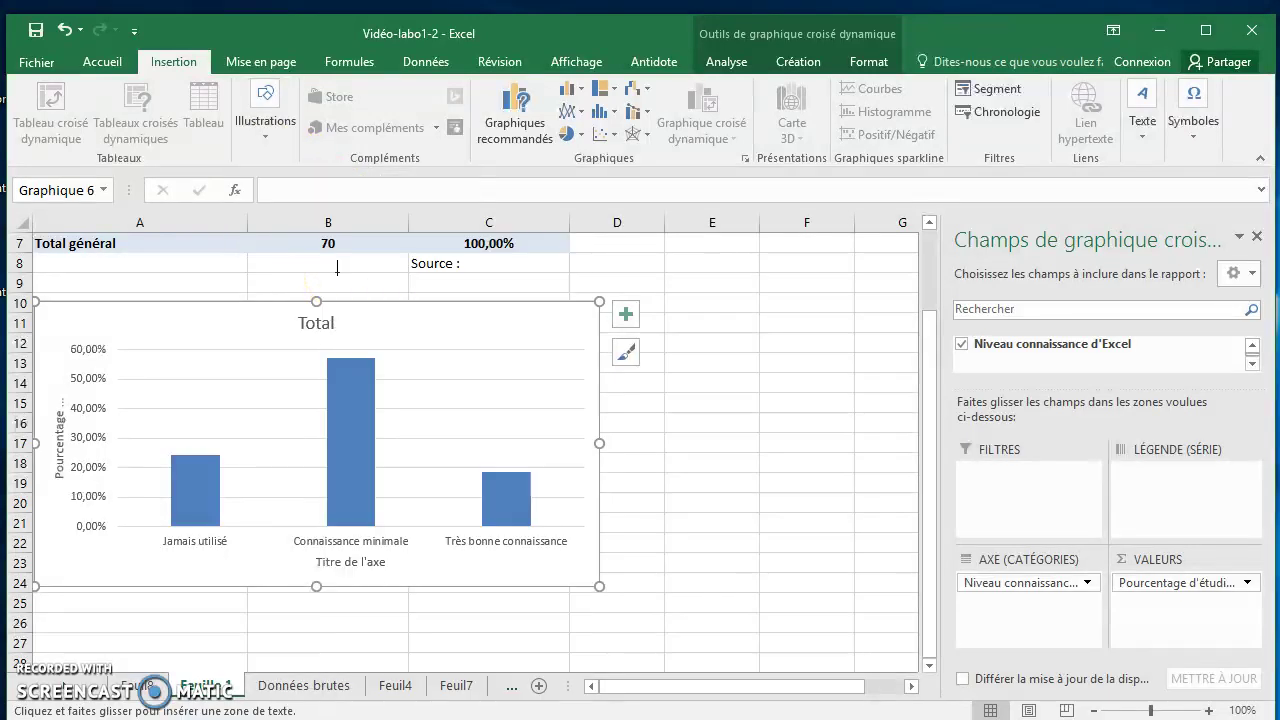
left_click_drag(428, 568, 595, 587)
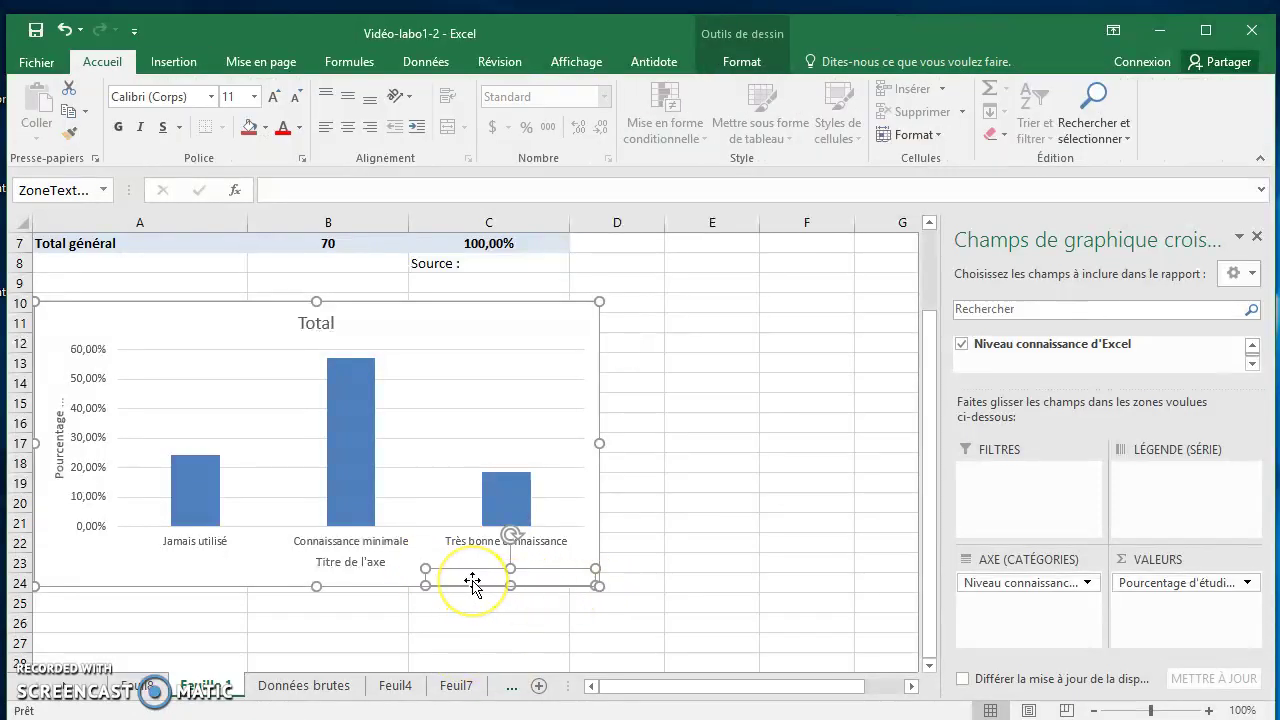
type("Source :")
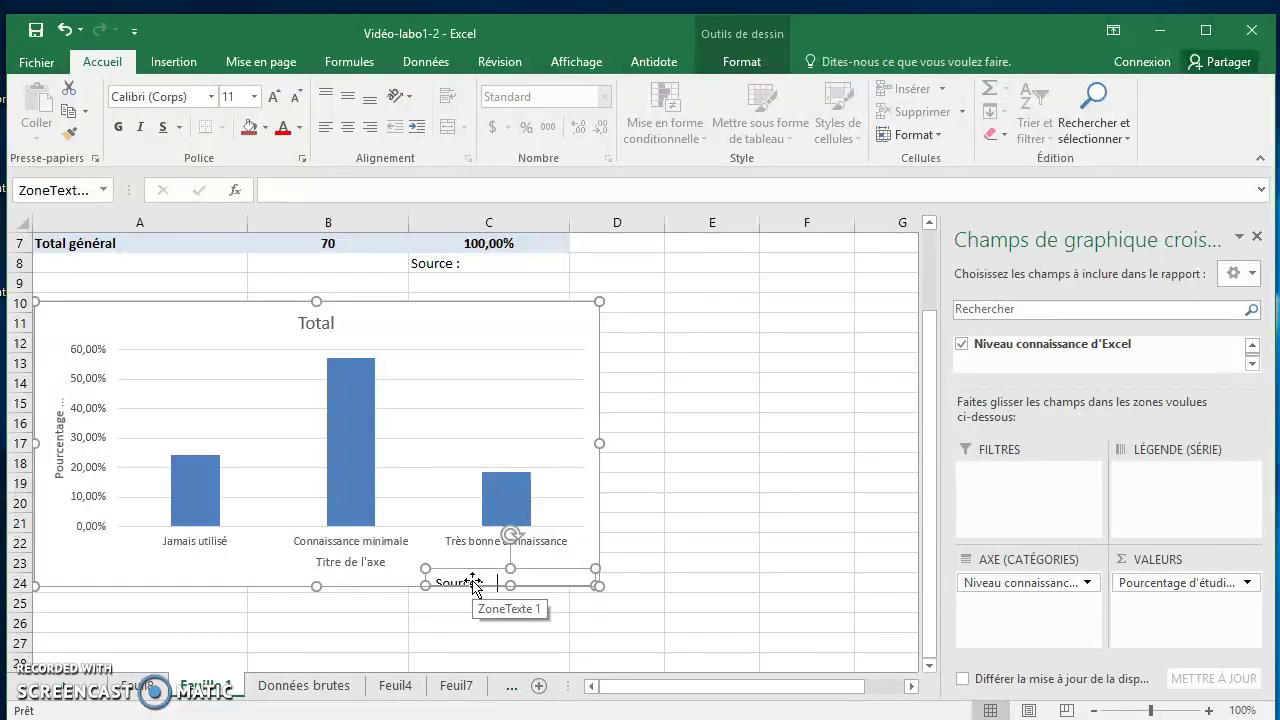
left_click_drag(473, 571, 509, 586)
left_click(724, 630)
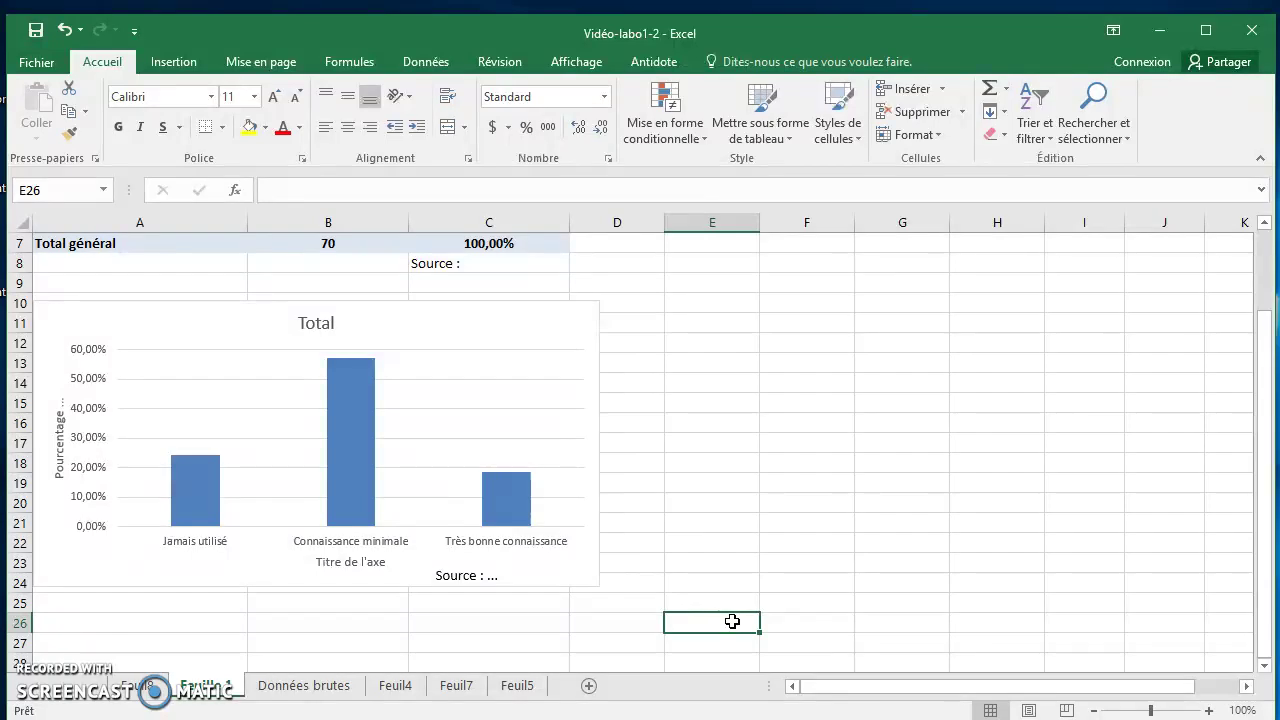
- Change the chart type from clustered column to a basic pie chart (Secteurs)
left_click(401, 392)
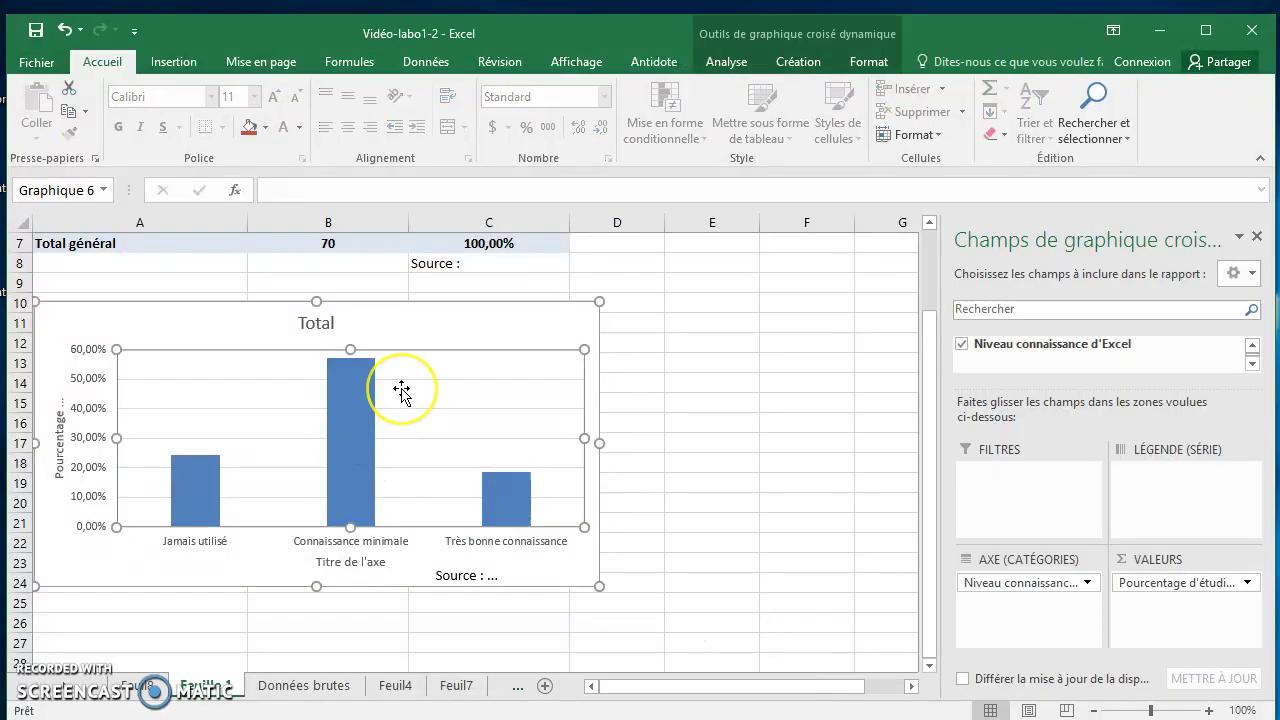
right_click(404, 334)
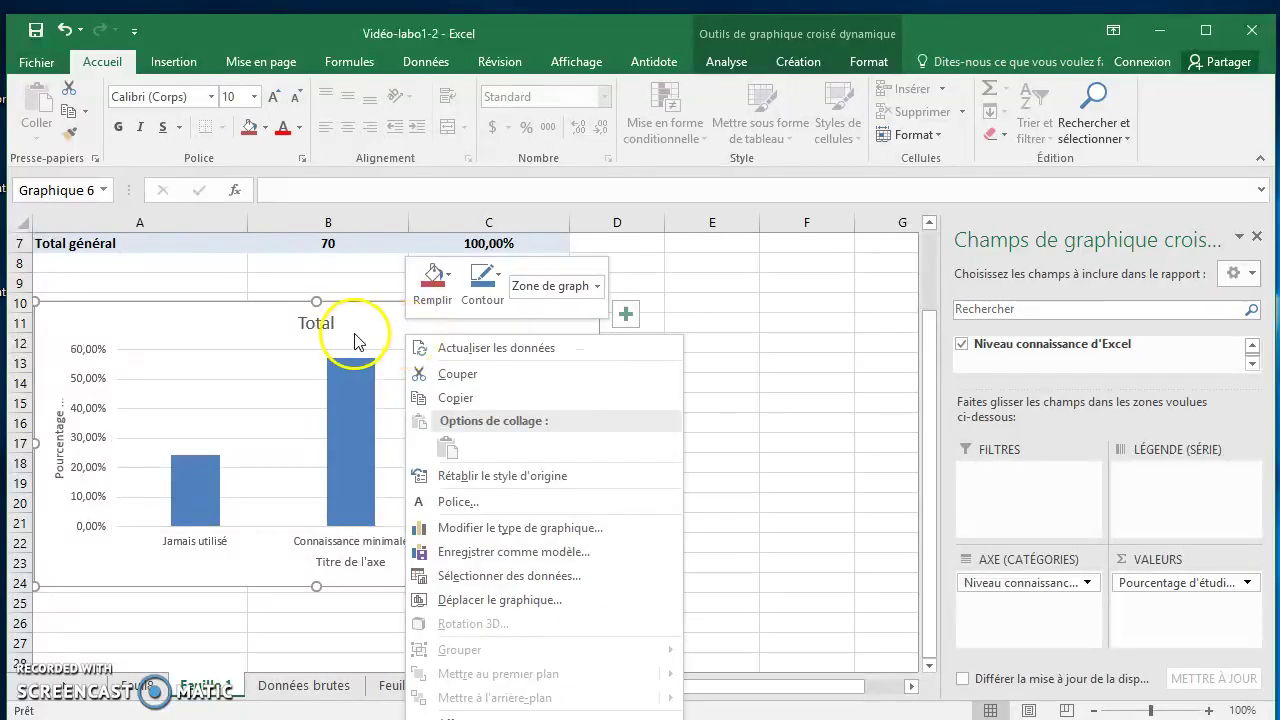
left_click(366, 318)
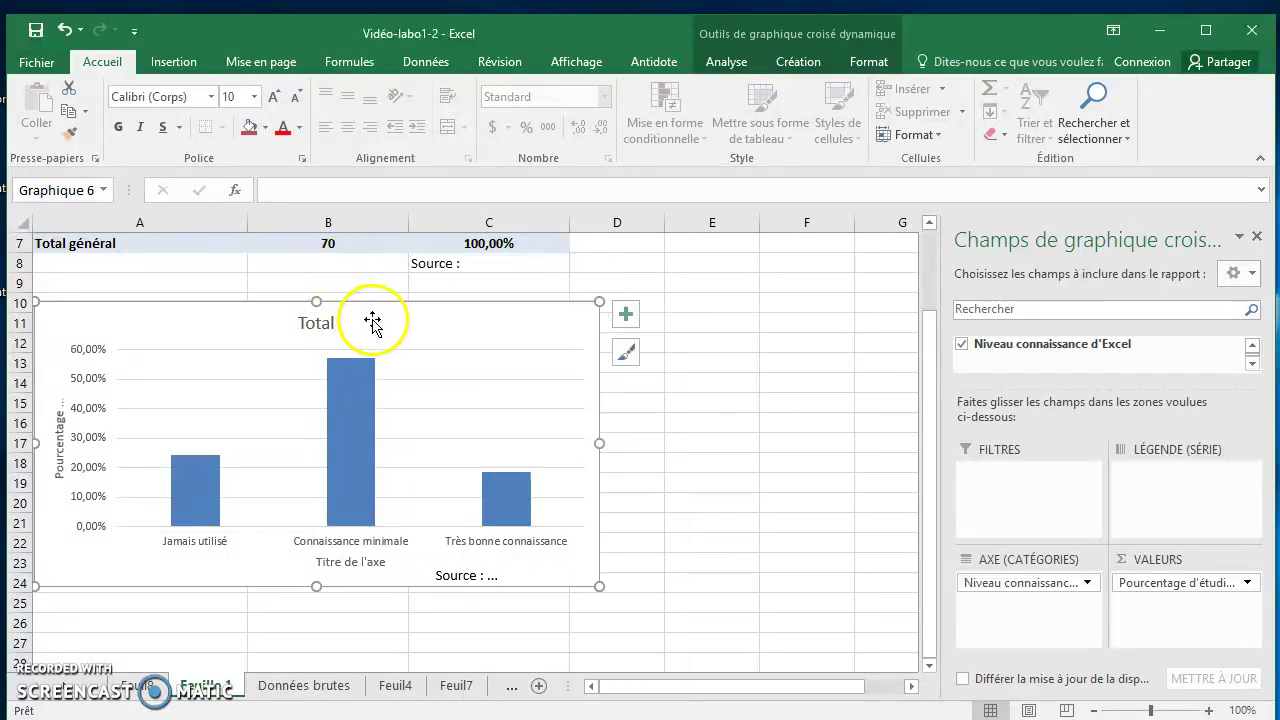
right_click(386, 330)
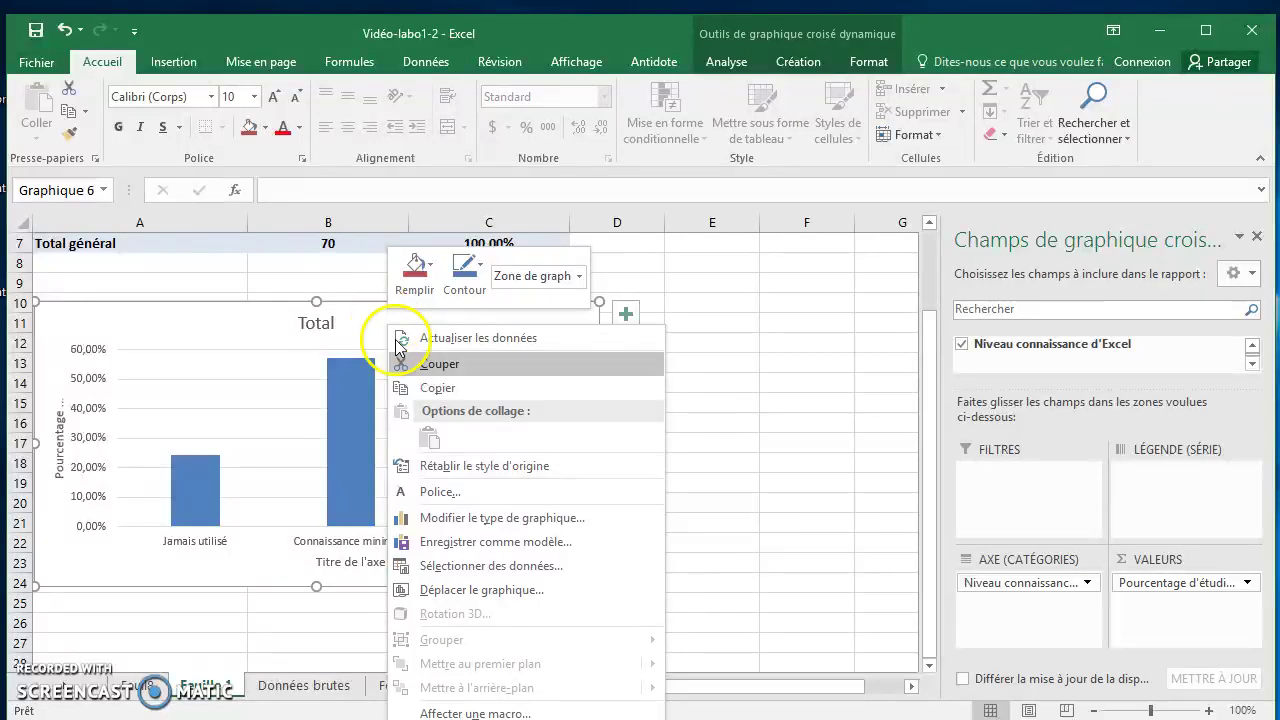
left_click(478, 519)
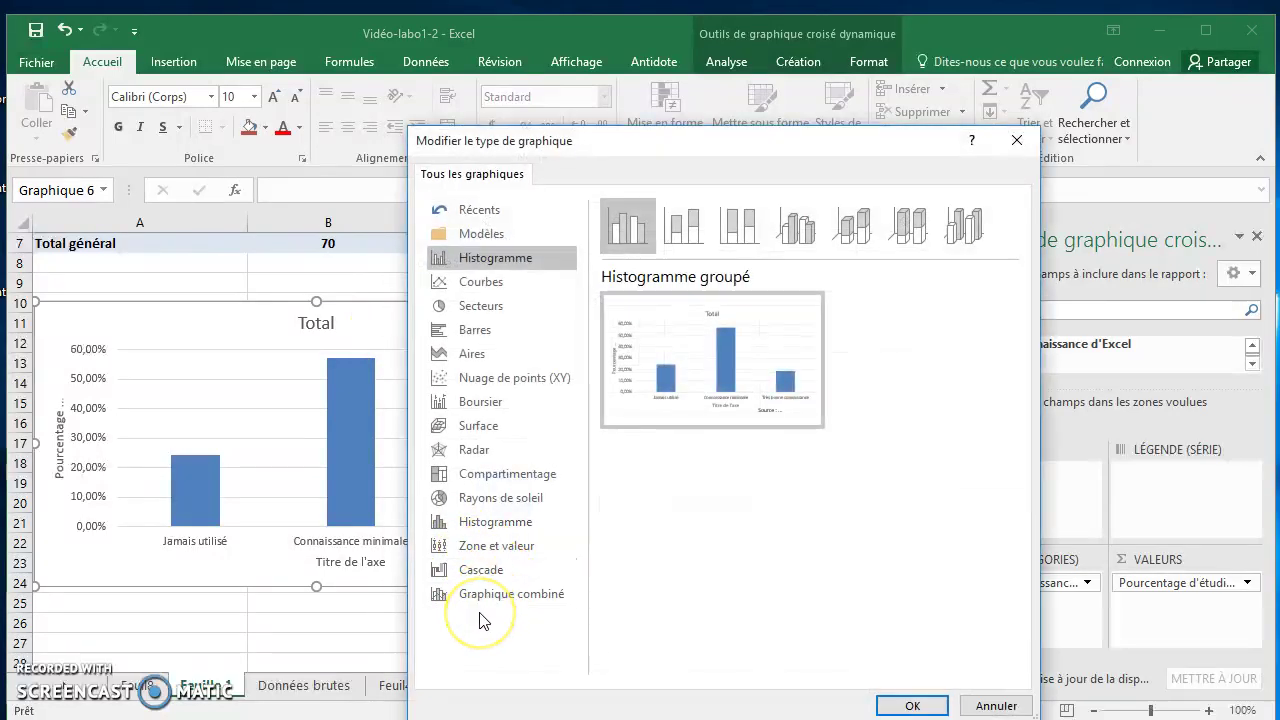
left_click(493, 315)
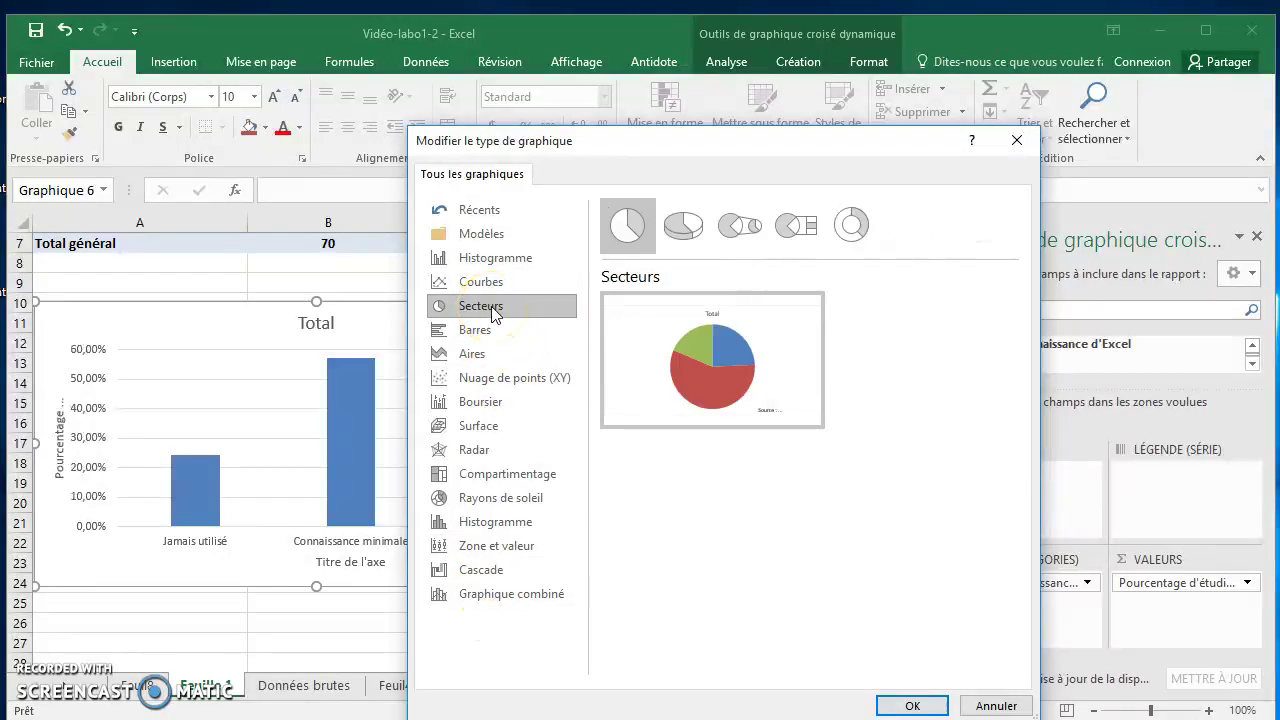
left_click(903, 707)
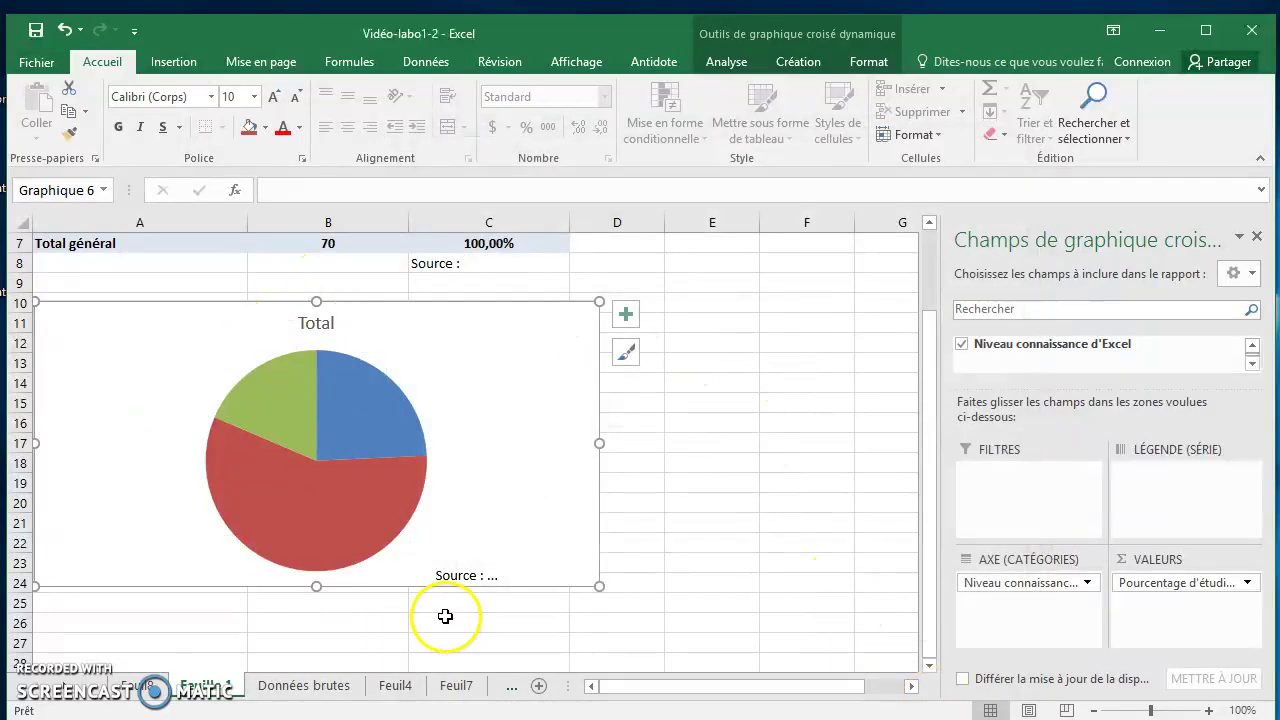
- Add the legend and data labels to the pie chart, keeping the chart title
left_click(625, 314)
left_click(674, 371)
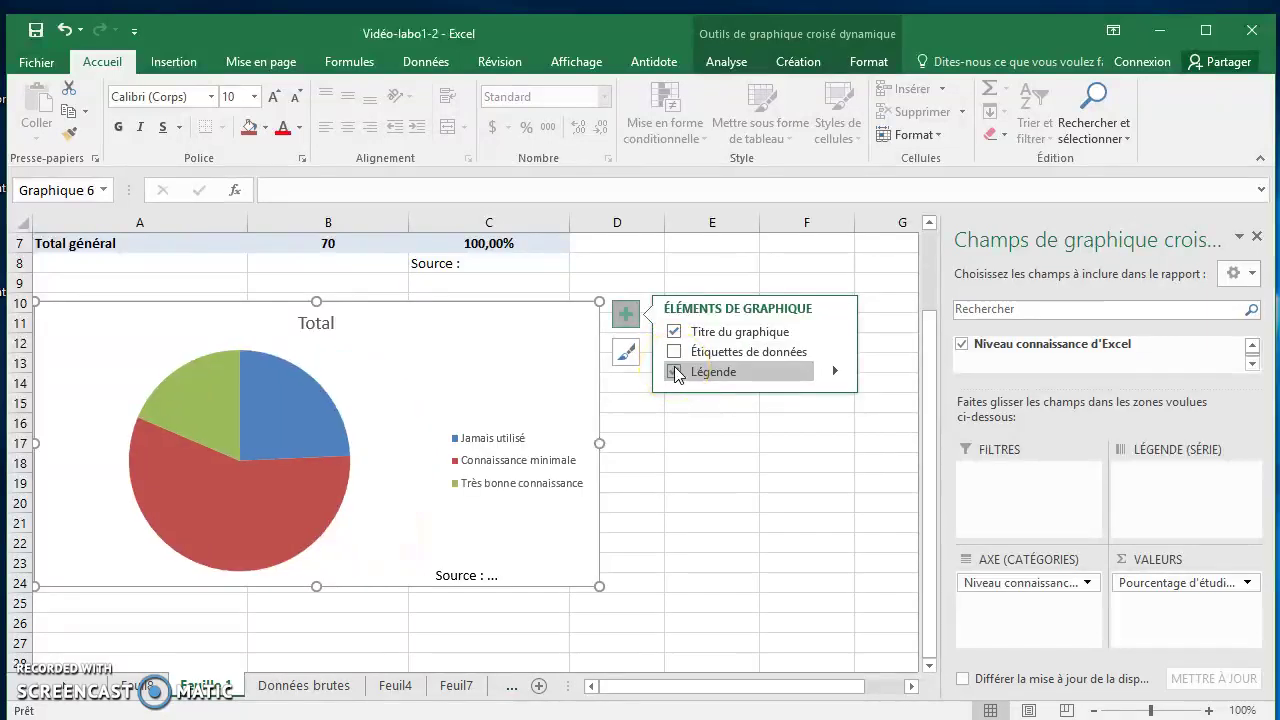
left_click(674, 352)
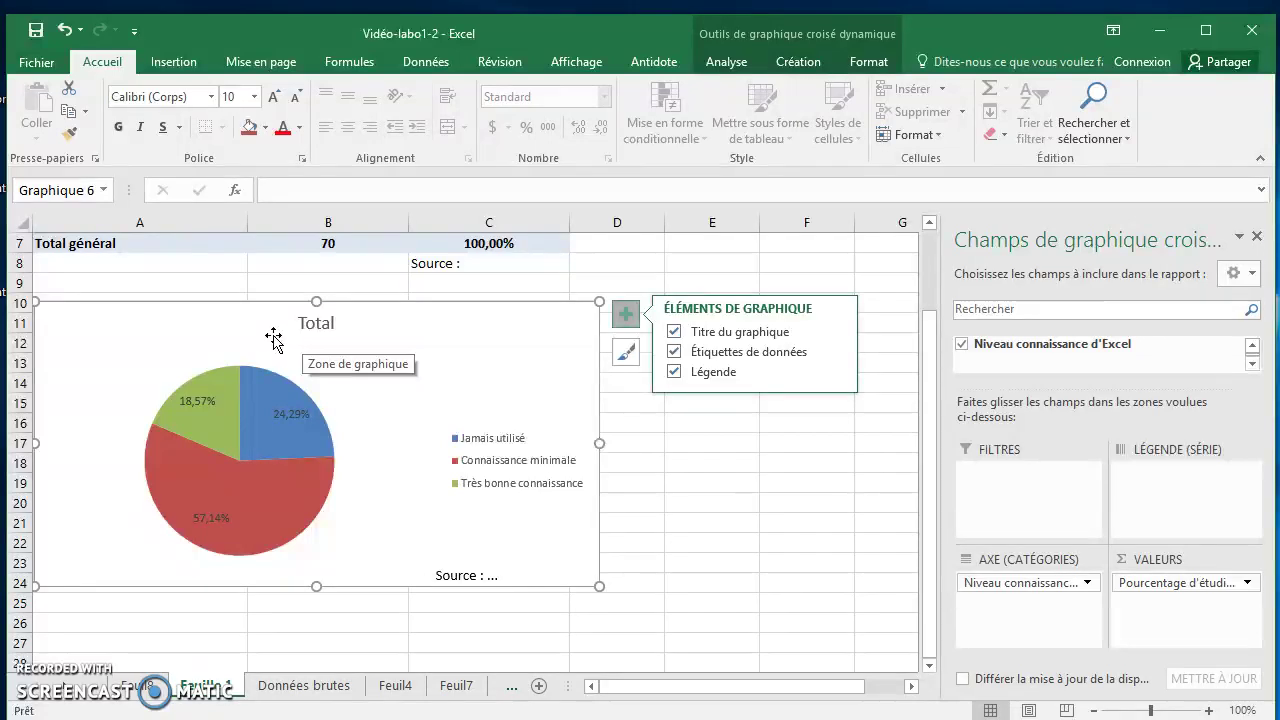
left_click(228, 428)
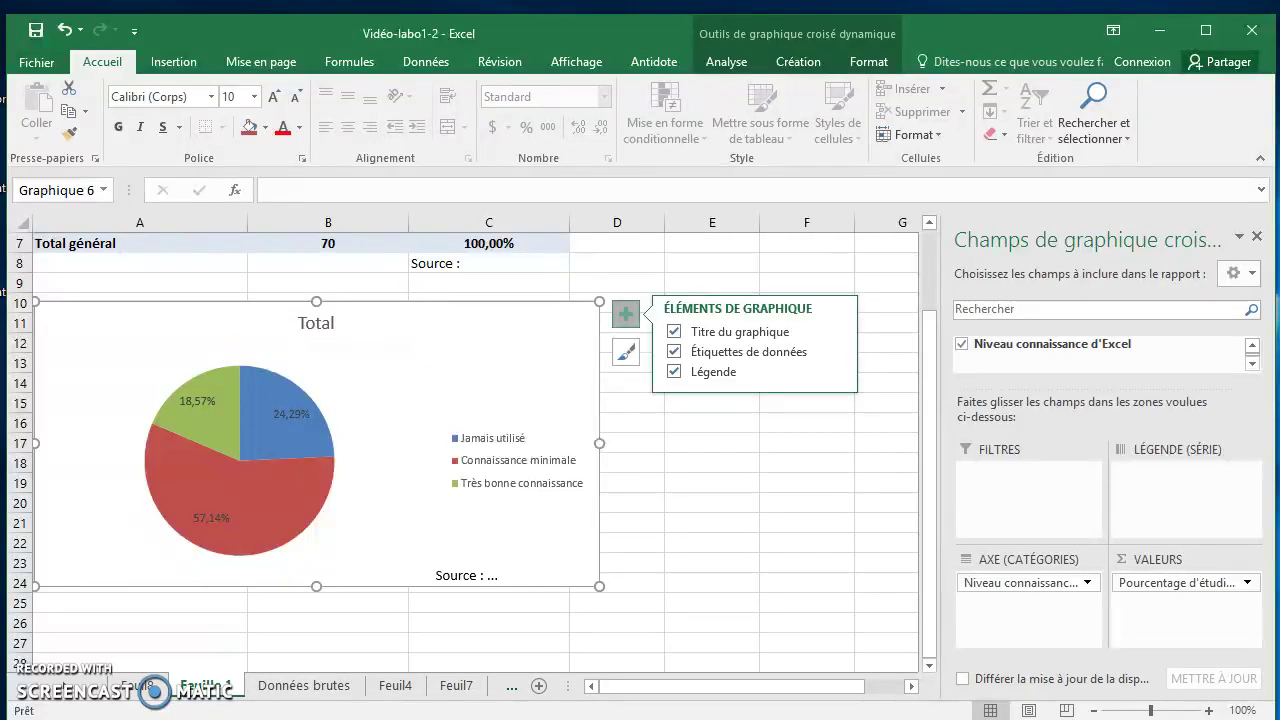